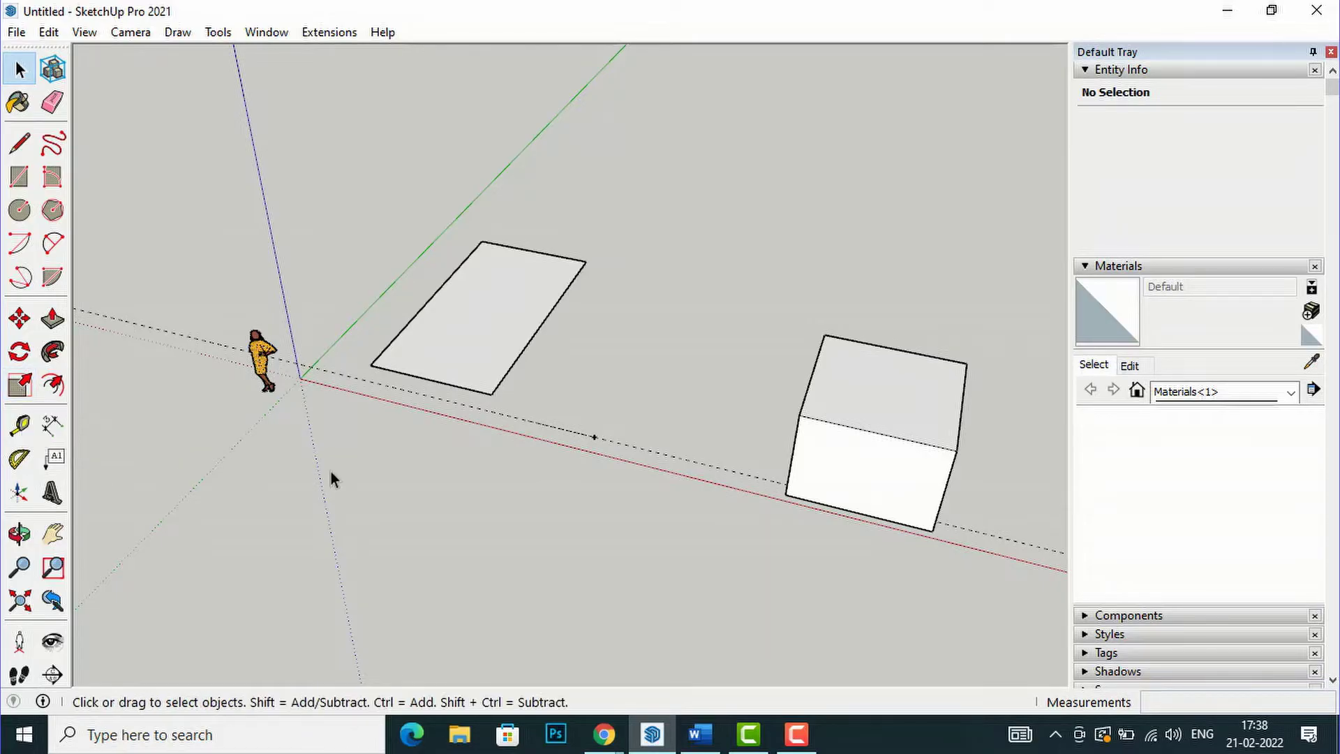
Step: Briefly pick the Scale tool, then return to the Select tool
key("s")
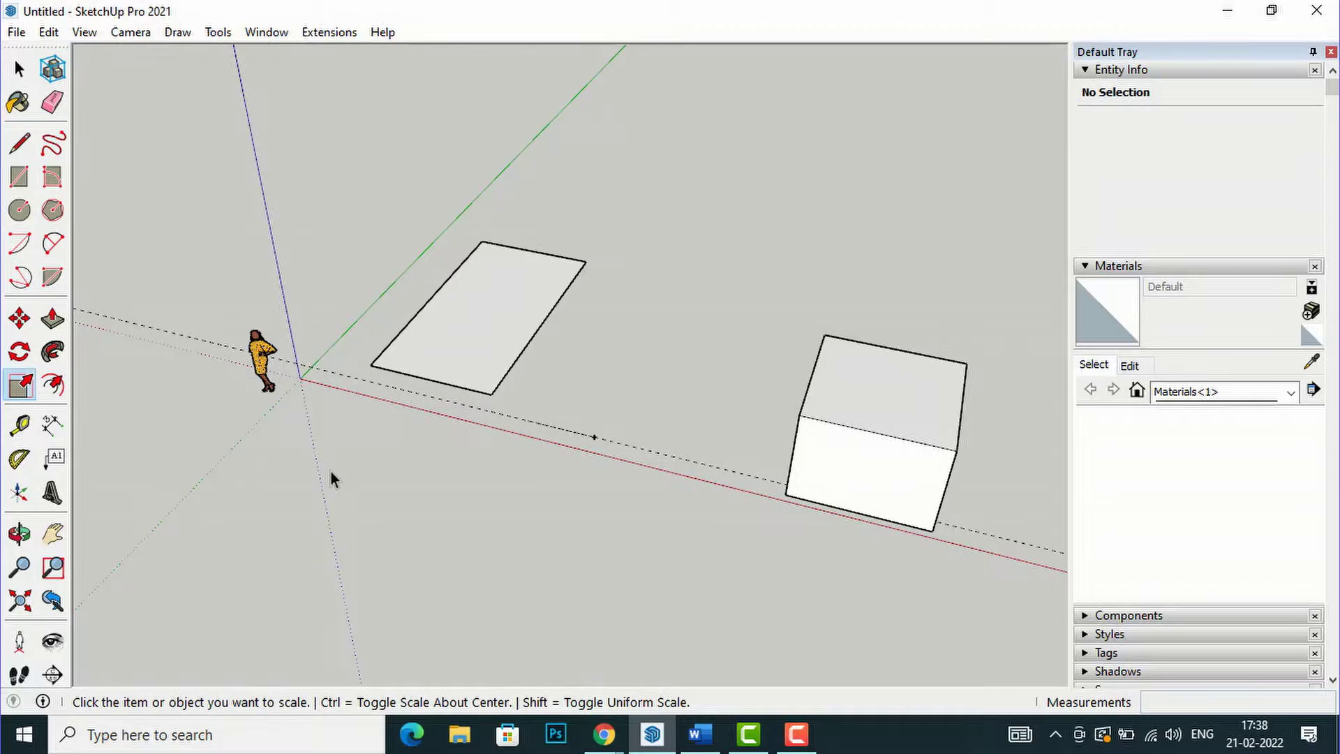
scroll(397, 341, "up", 3)
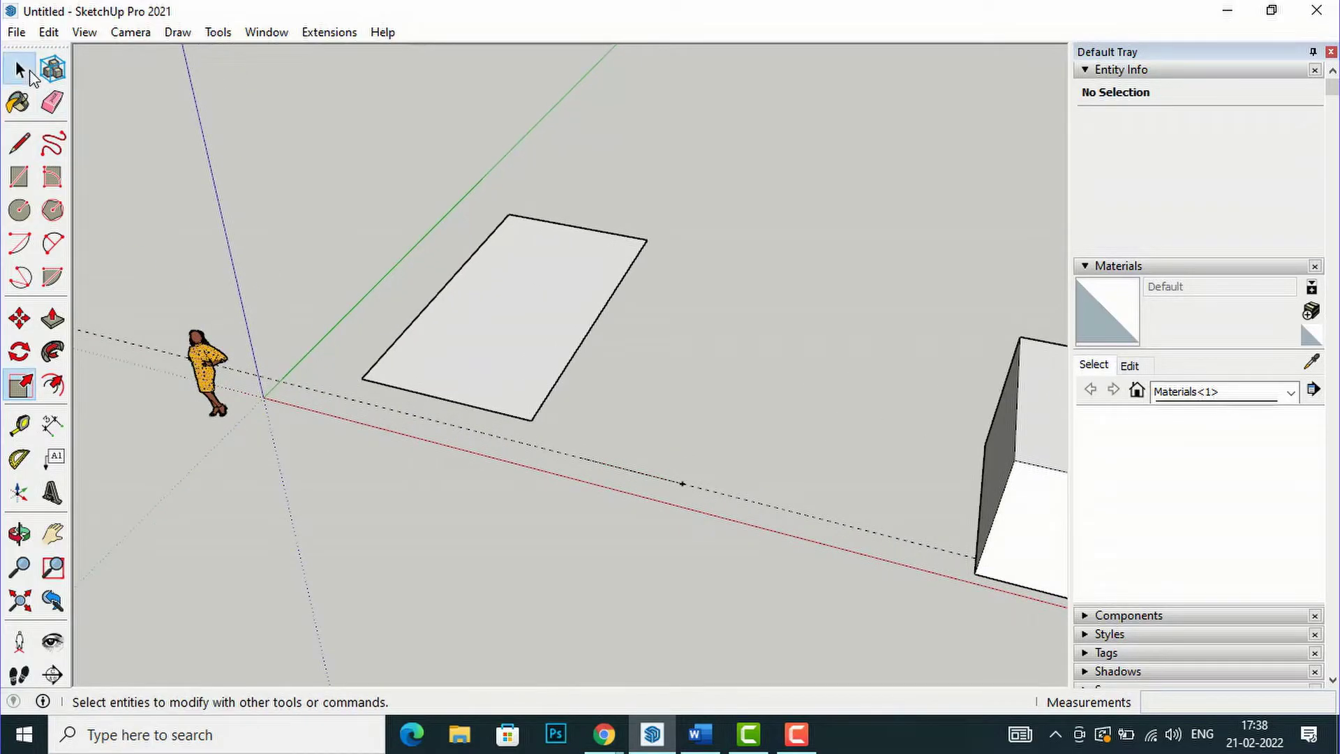
left_click(21, 70)
scroll(407, 393, "down", 2)
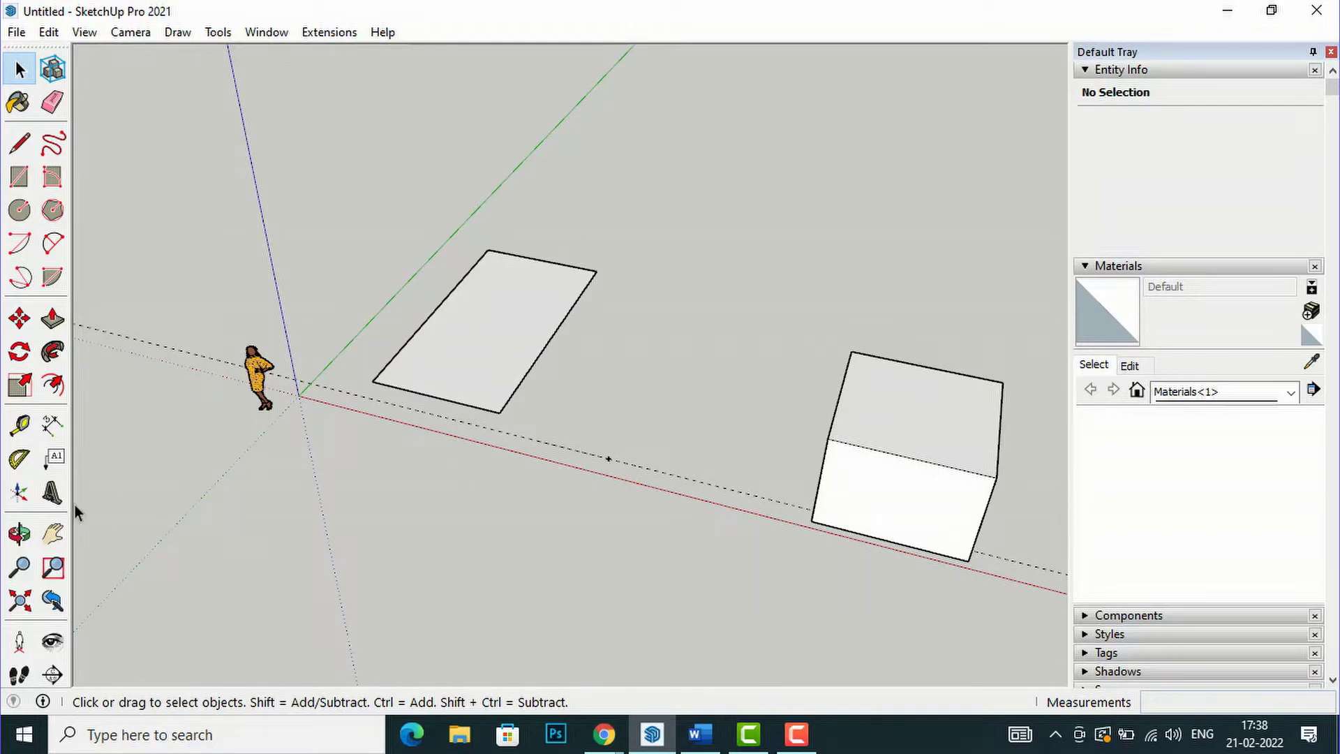
Step: Dimension the rectangle's short edge (10') and long edge (20')
left_click(53, 426)
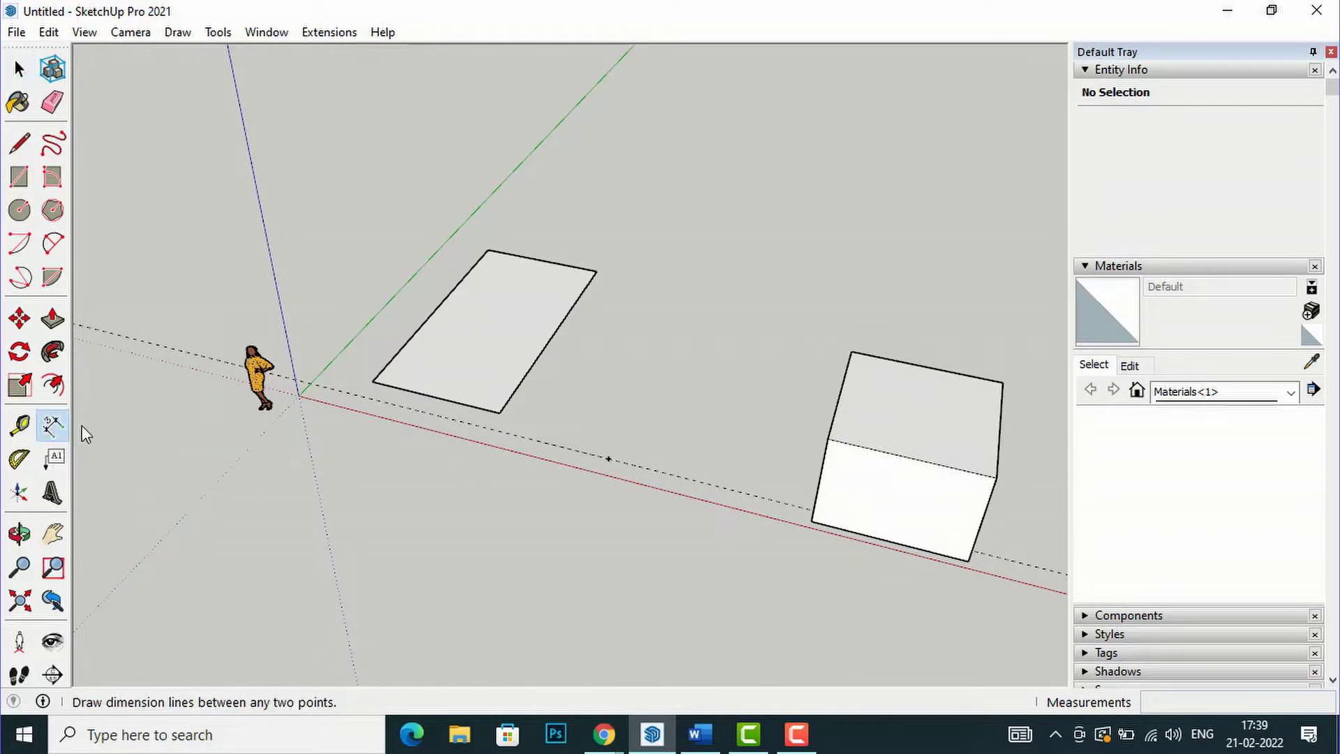
left_click(487, 250)
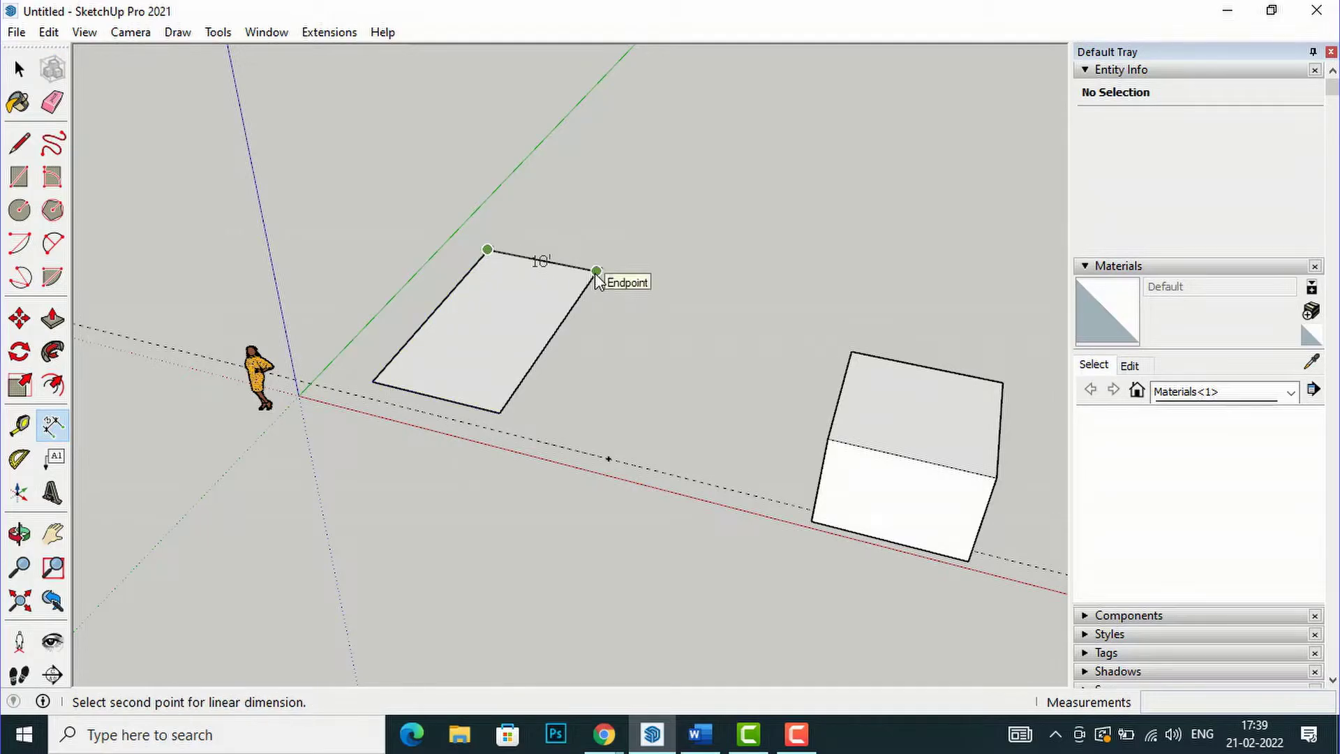
left_click(596, 273)
left_click(614, 249)
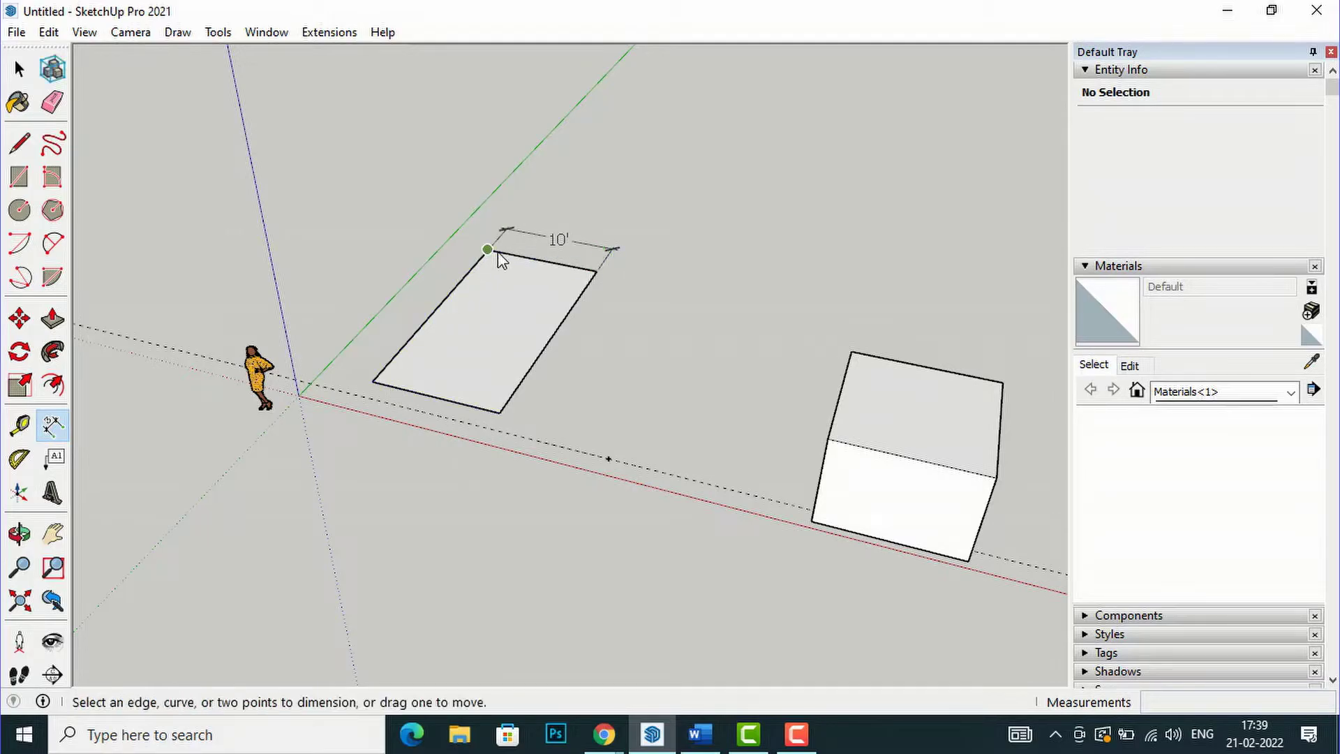
left_click(489, 255)
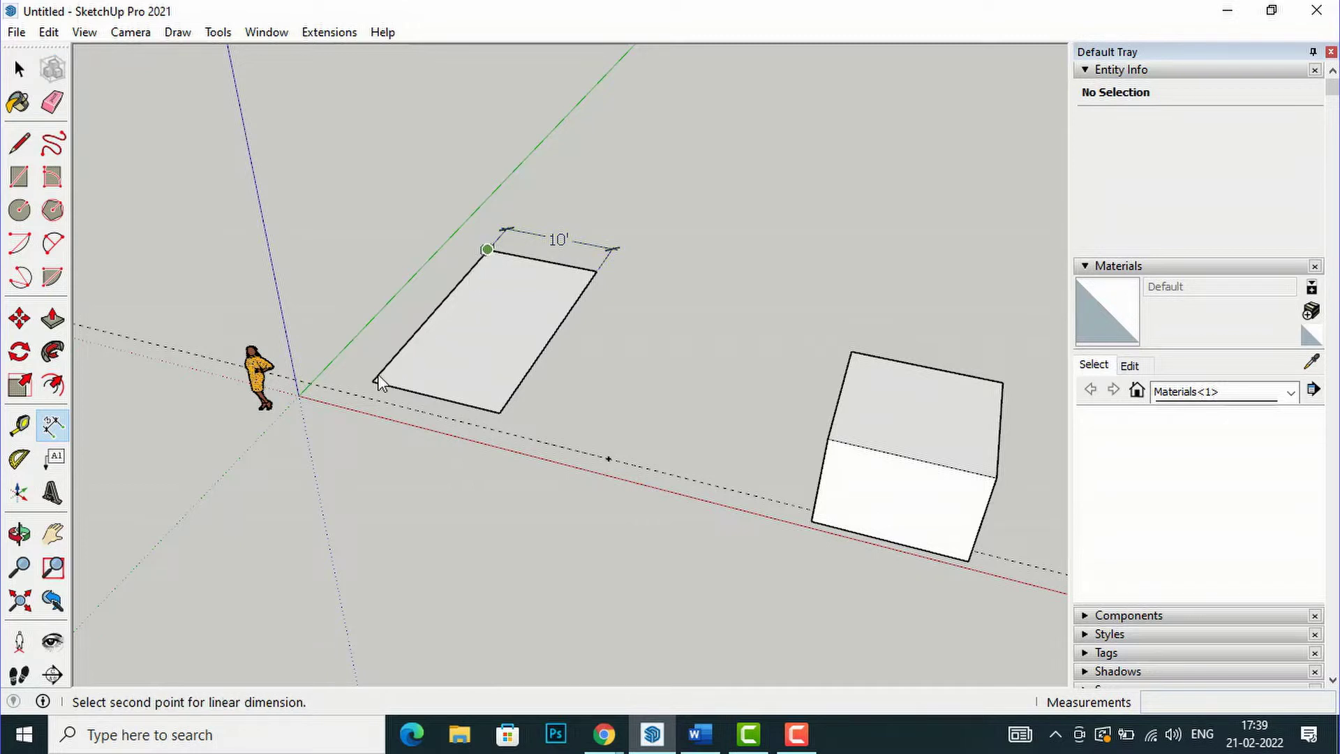
left_click(372, 381)
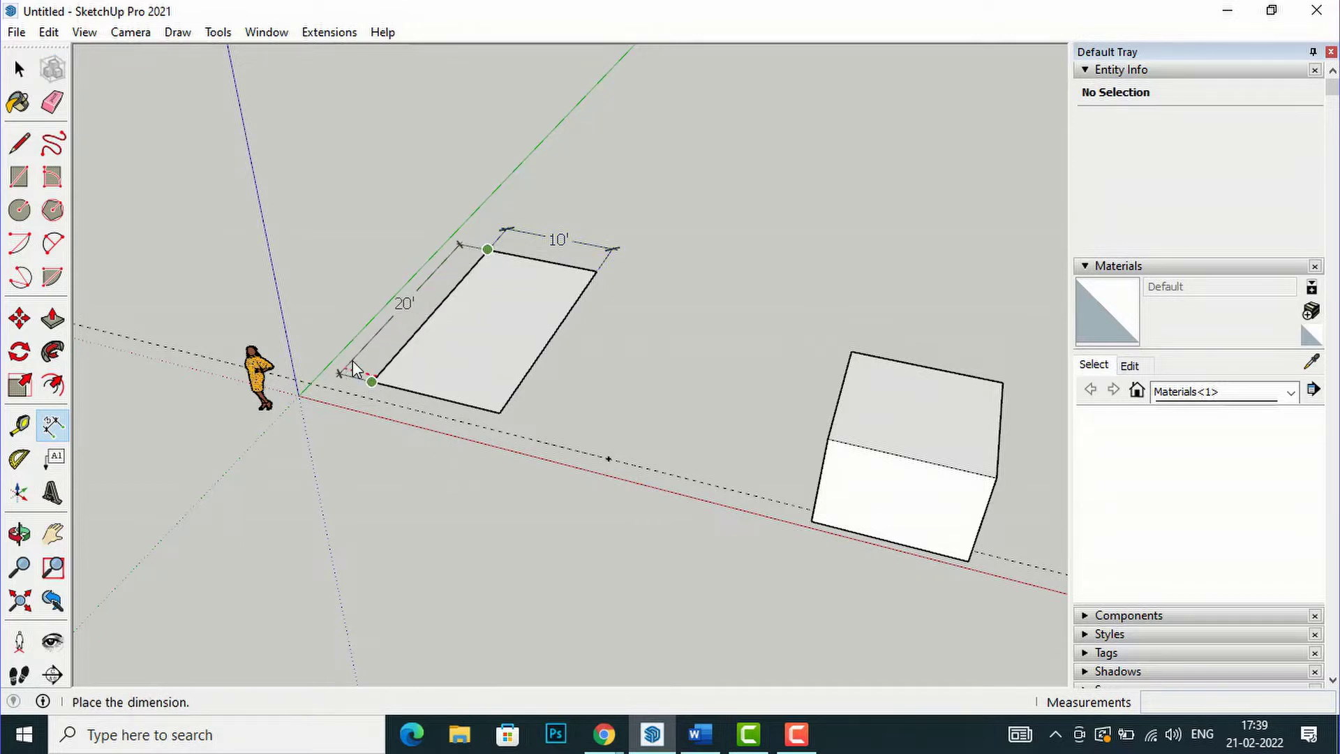
left_click(353, 368)
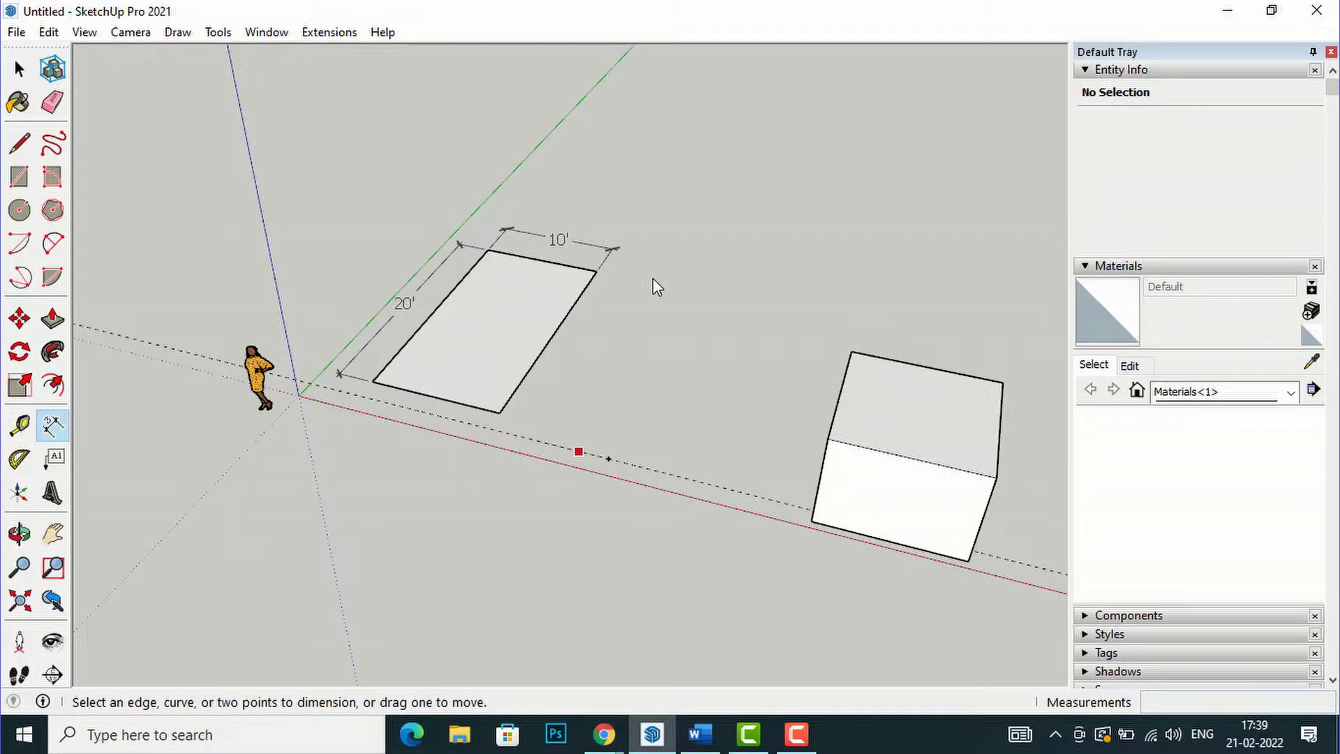
scroll(653, 279, "up", 1)
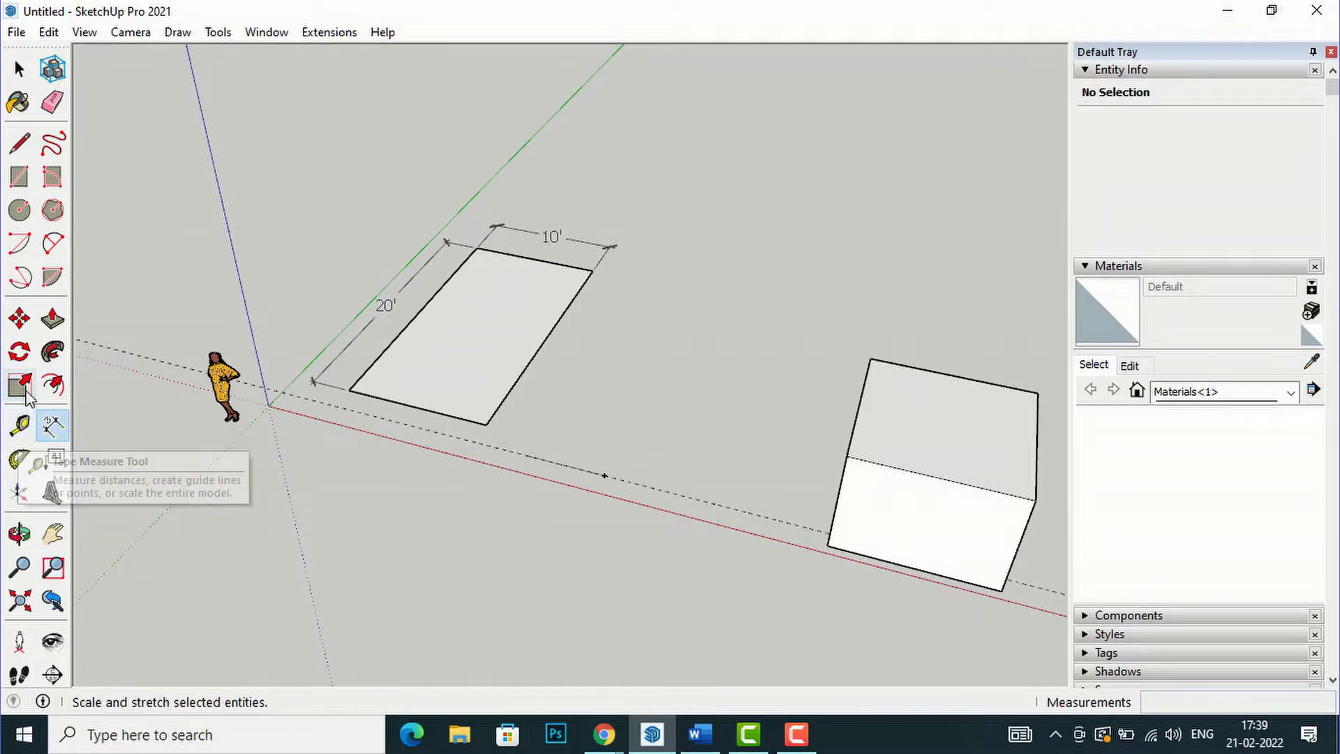
Step: Tape-measure the long edge, enter 20 and confirm resizing the whole model
left_click(21, 427)
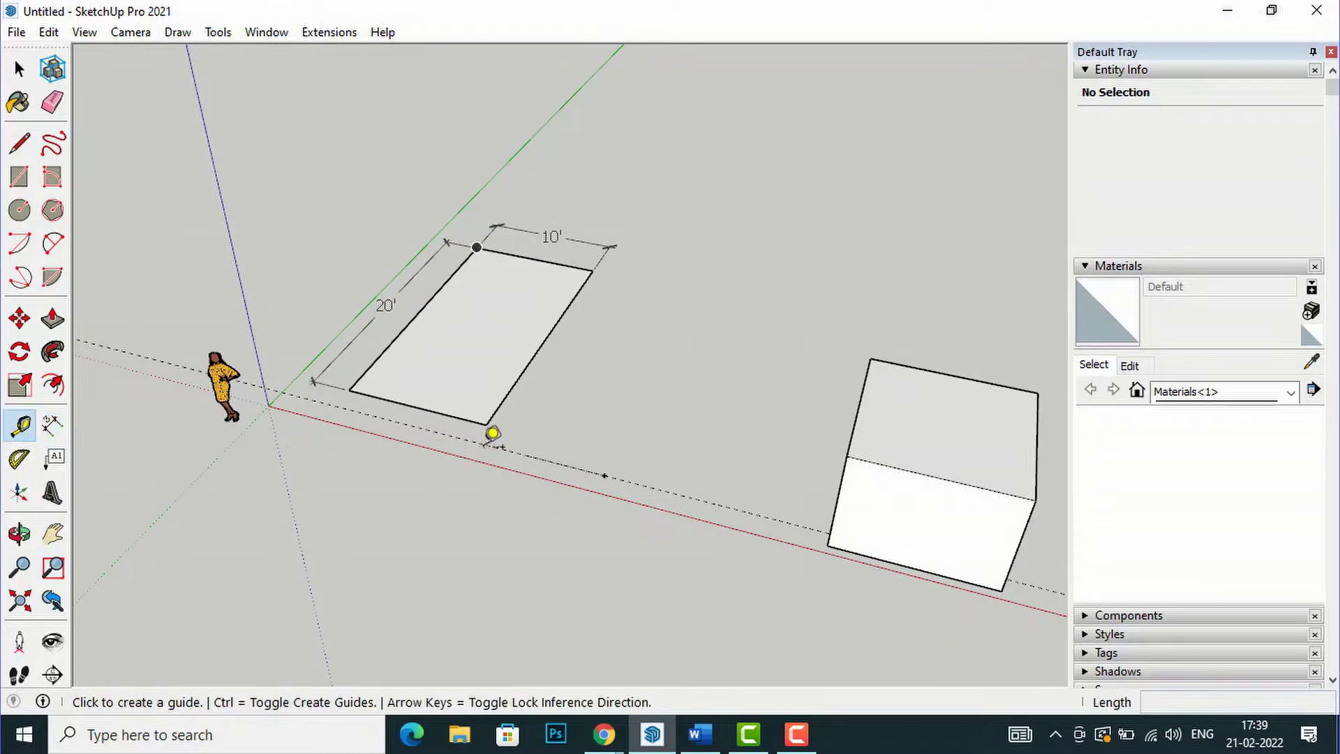
left_click(489, 422)
left_click(349, 389)
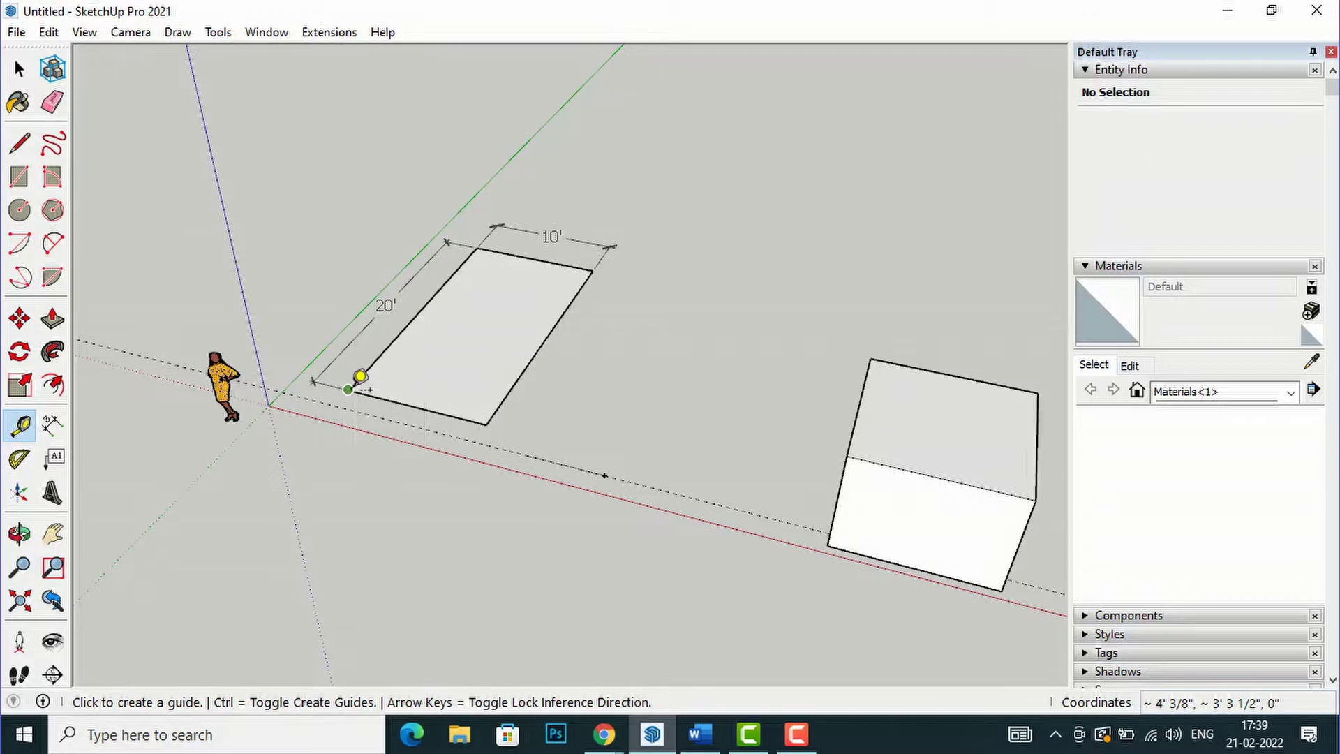
left_click(355, 382)
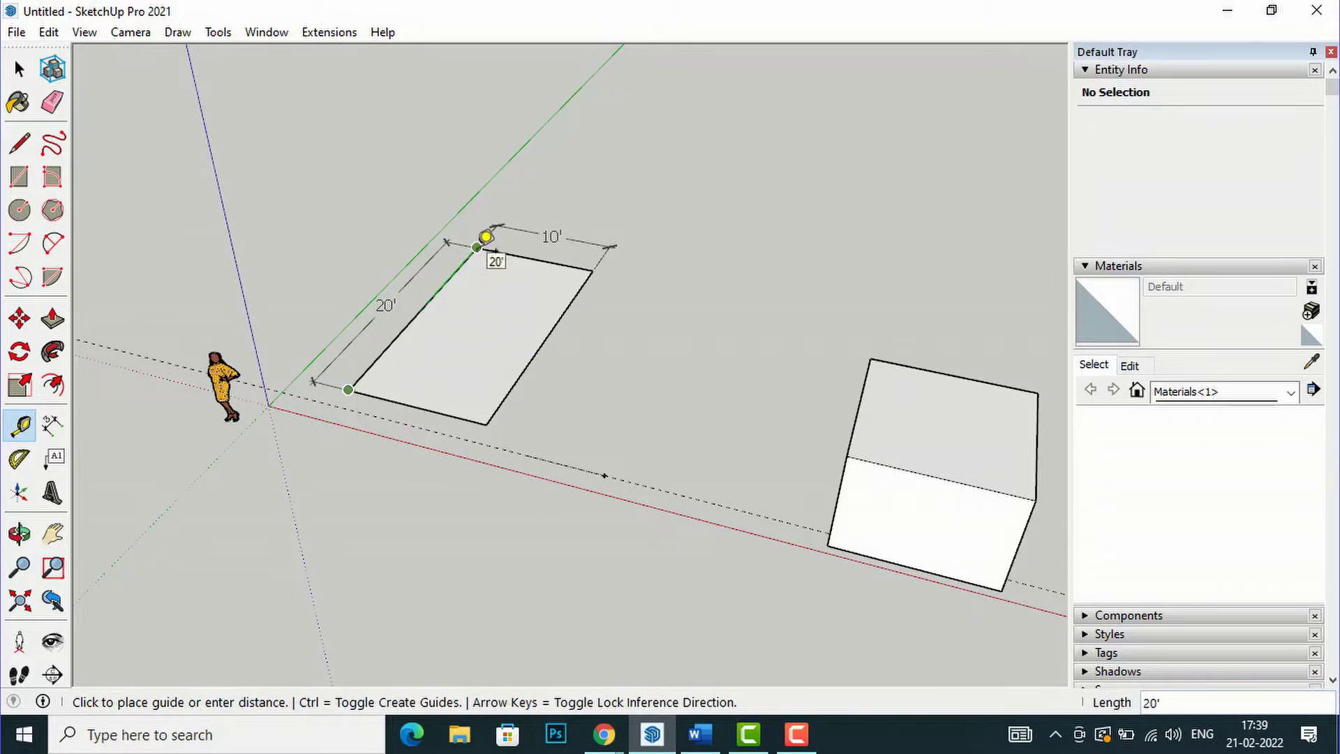
left_click(477, 247)
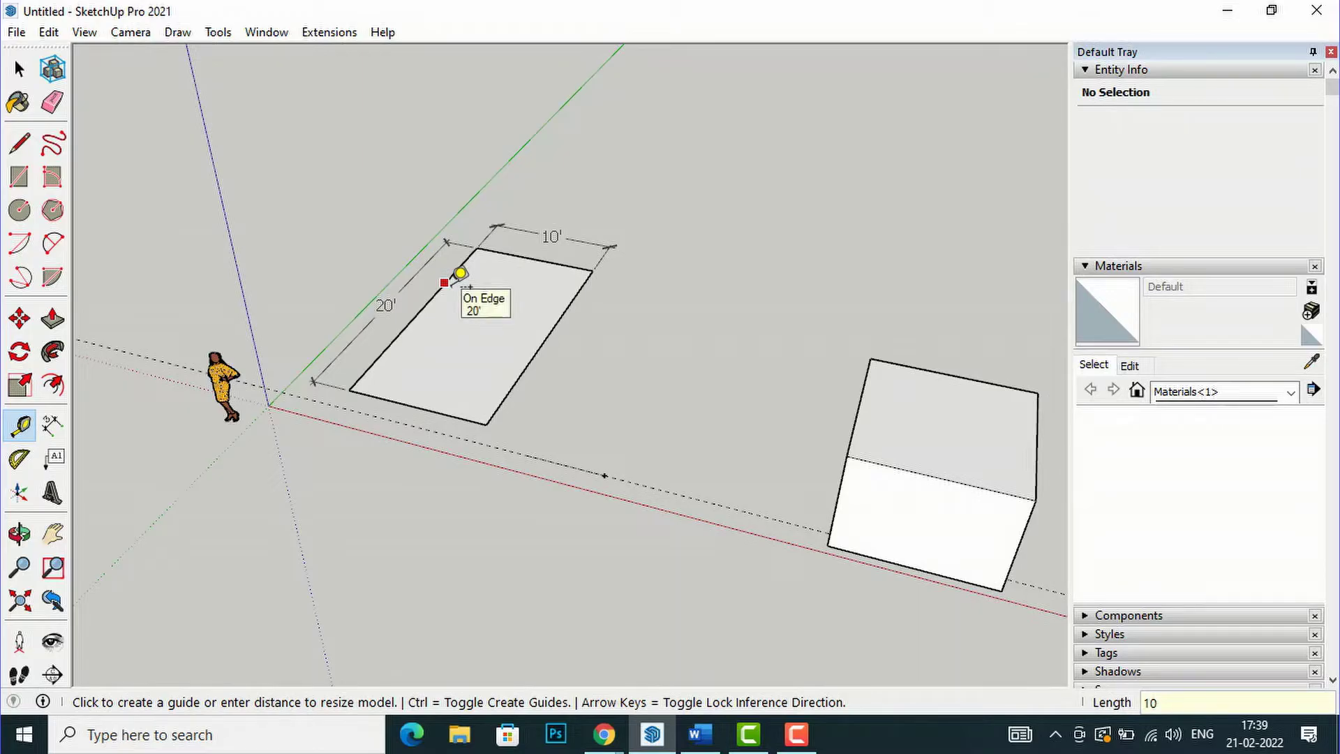
type("20")
key("Return")
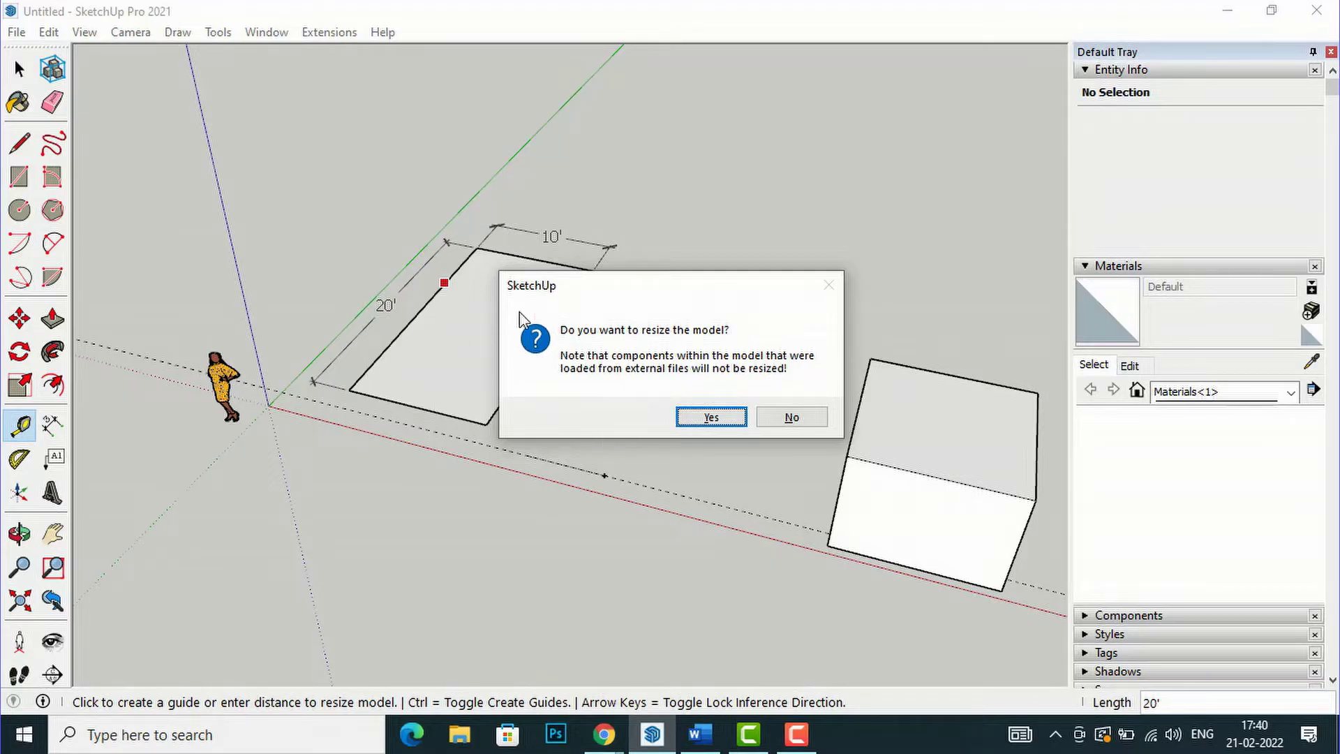
left_click(711, 419)
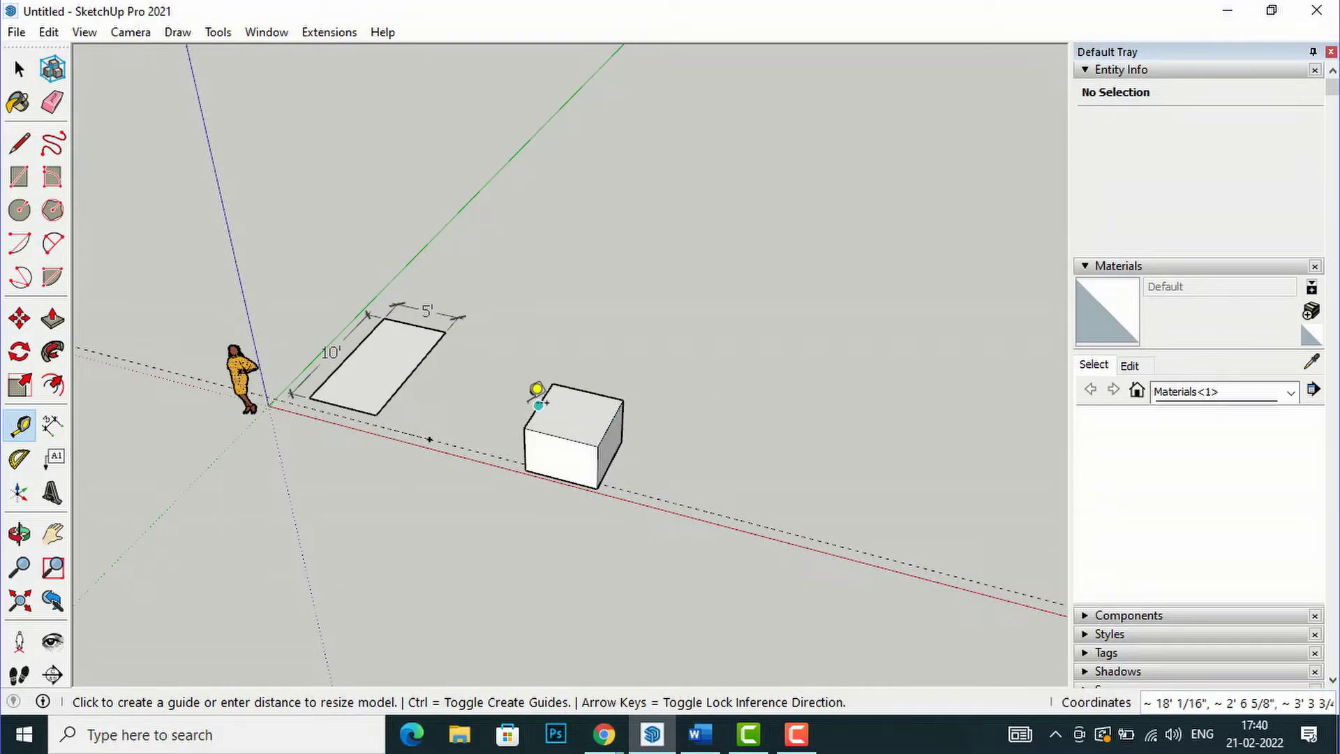
Step: Start a bottom-left to top-corner dimension, cancel it, and restore the 20' by 10' size
scroll(363, 393, "up", 1)
scroll(363, 393, "up", 3)
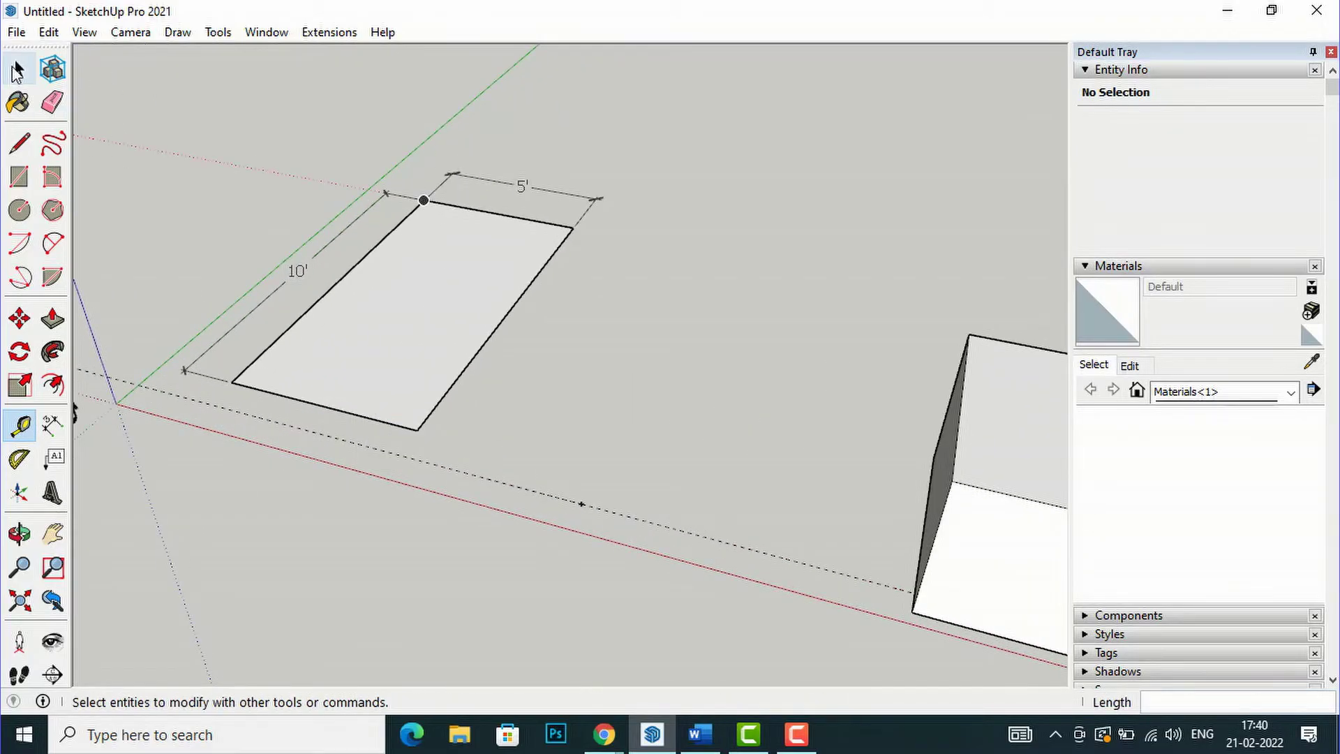
left_click(19, 69)
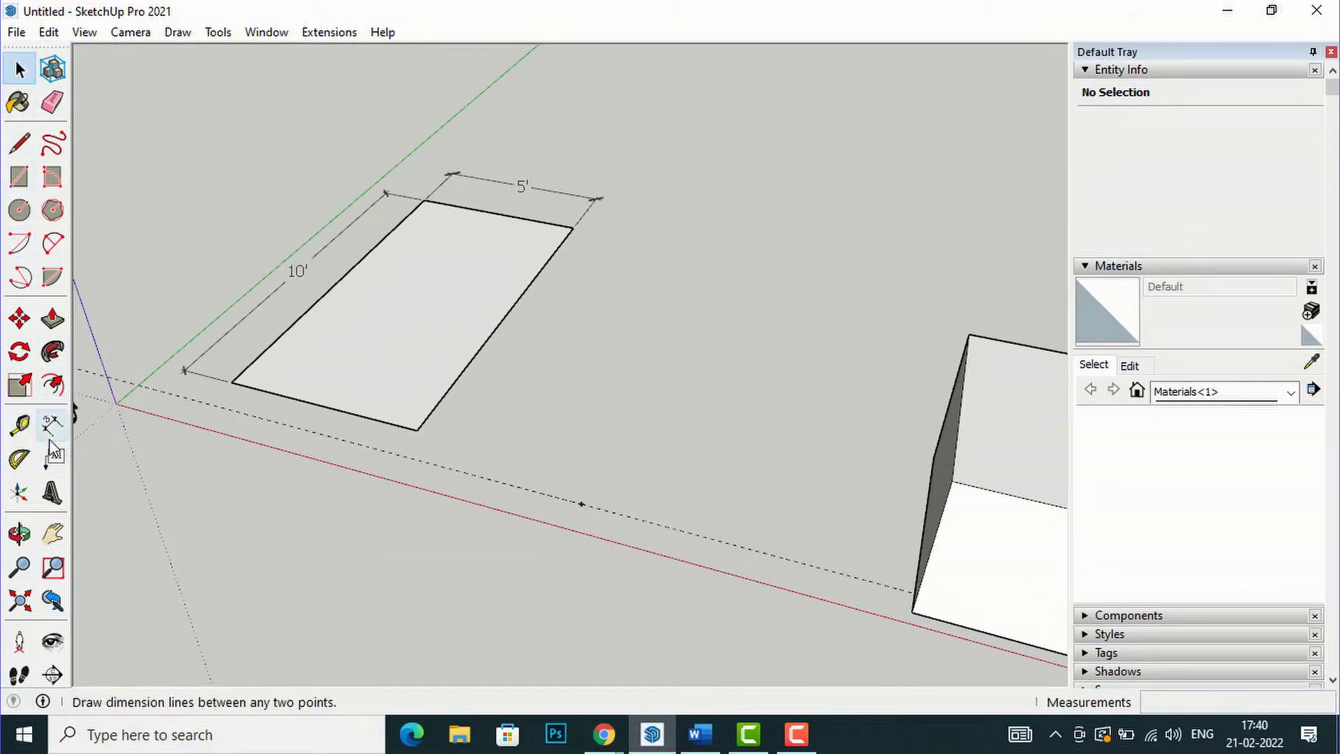
left_click(53, 423)
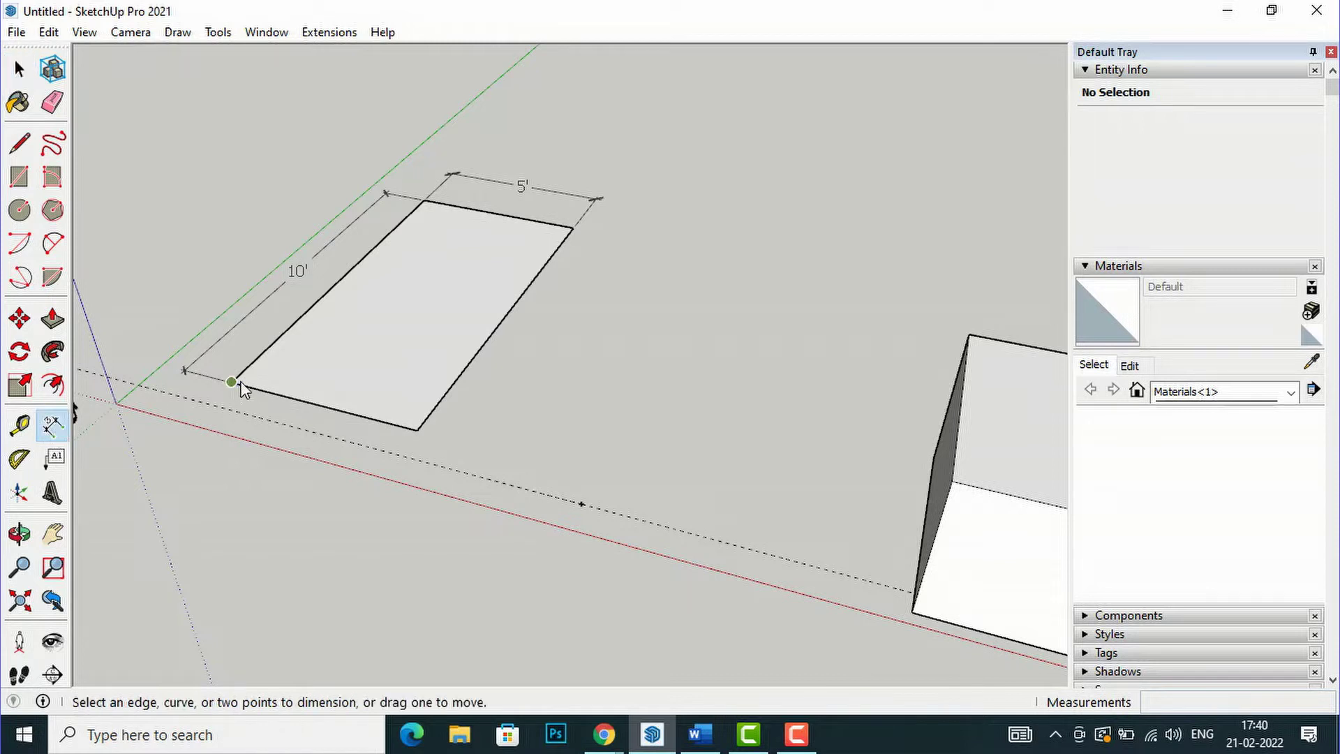
left_click(232, 383)
left_click(425, 201)
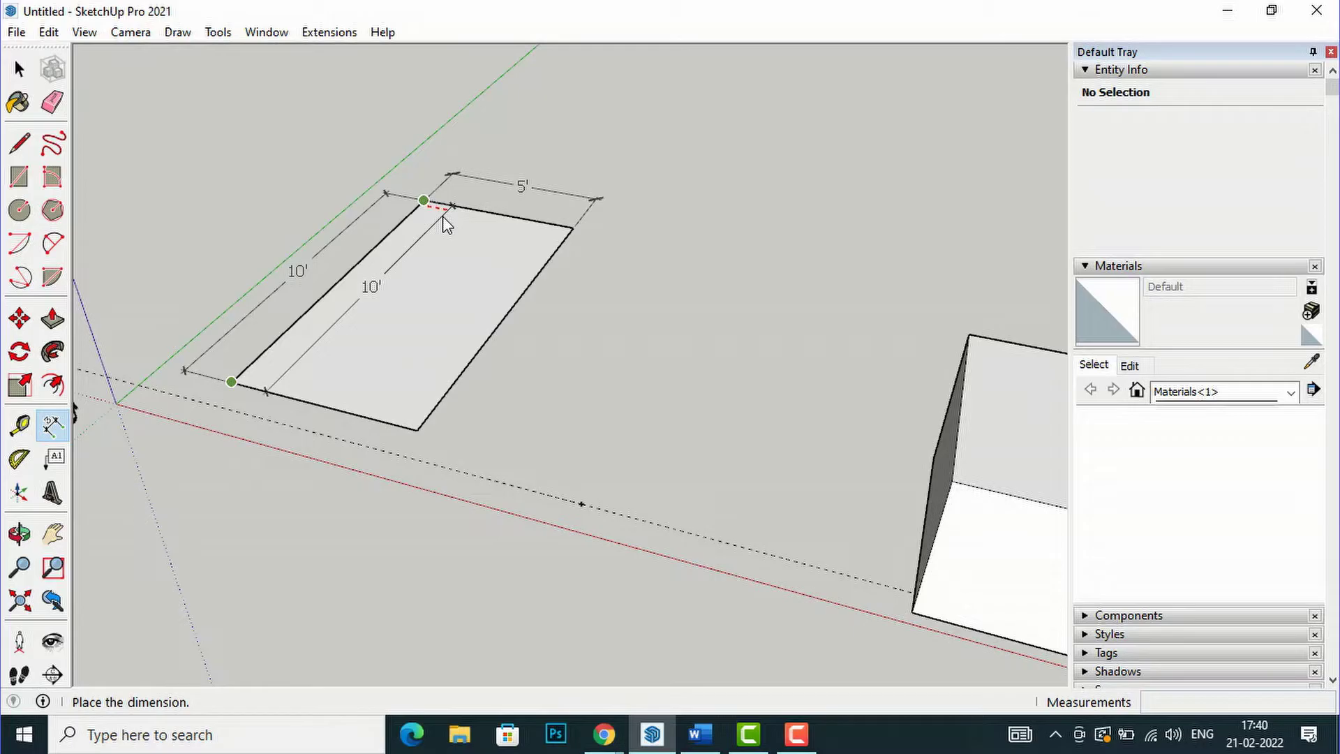
key("Escape")
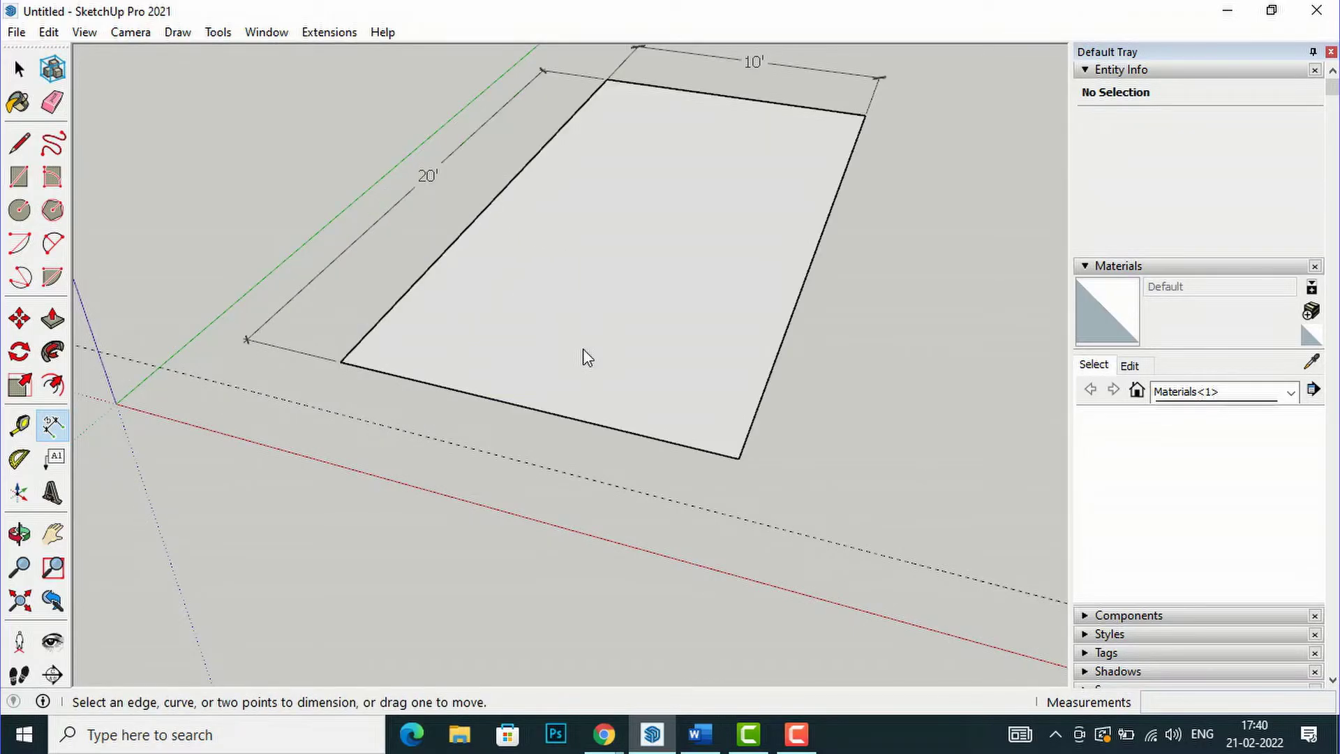
scroll(249, 477, "down", 3)
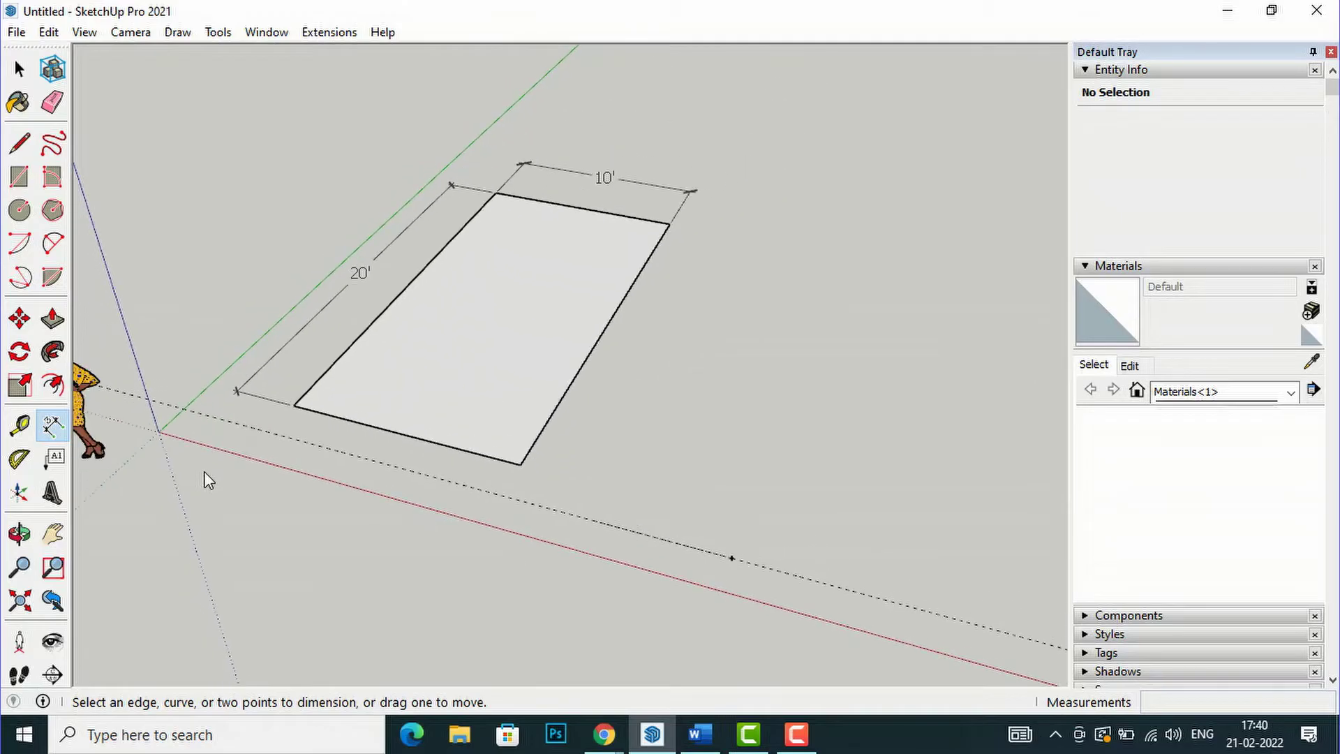
scroll(207, 479, "down", 2)
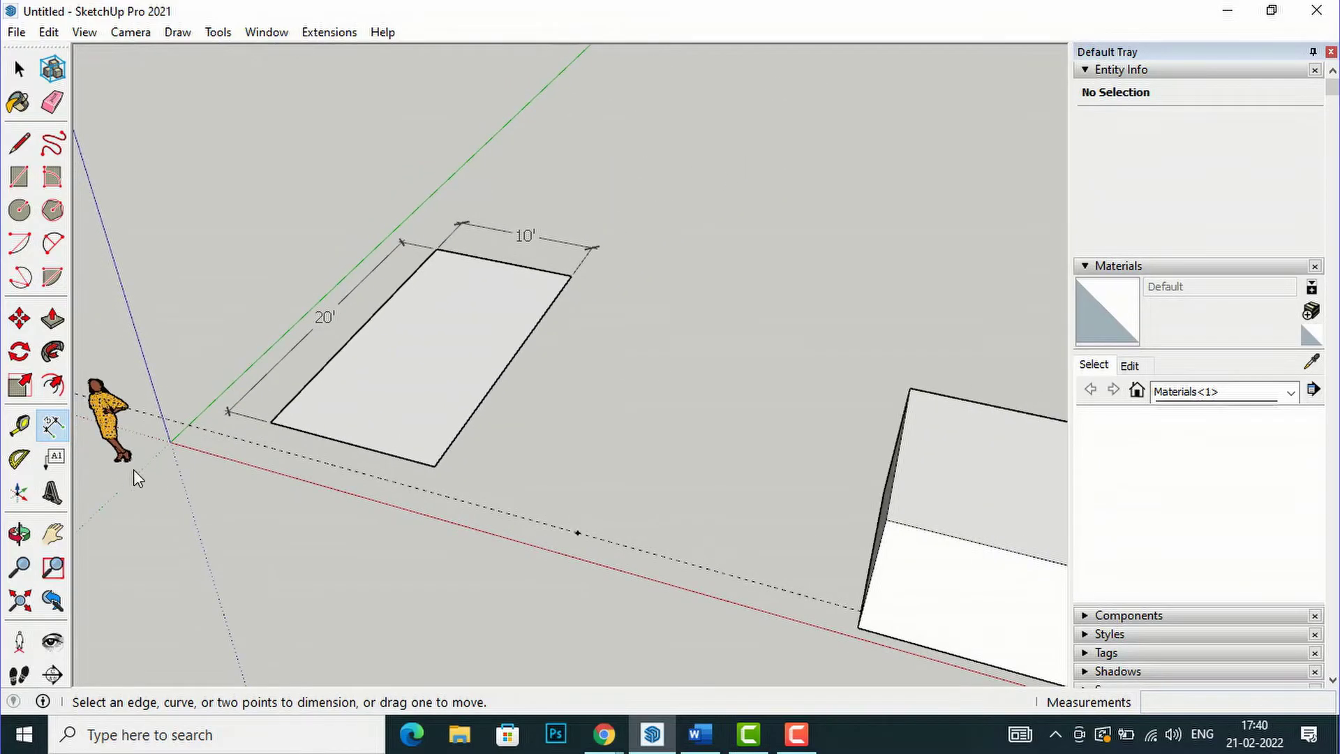
Step: Trial-scale and stretch the rectangle face, leaving it at 10' by 20'
left_click(31, 391)
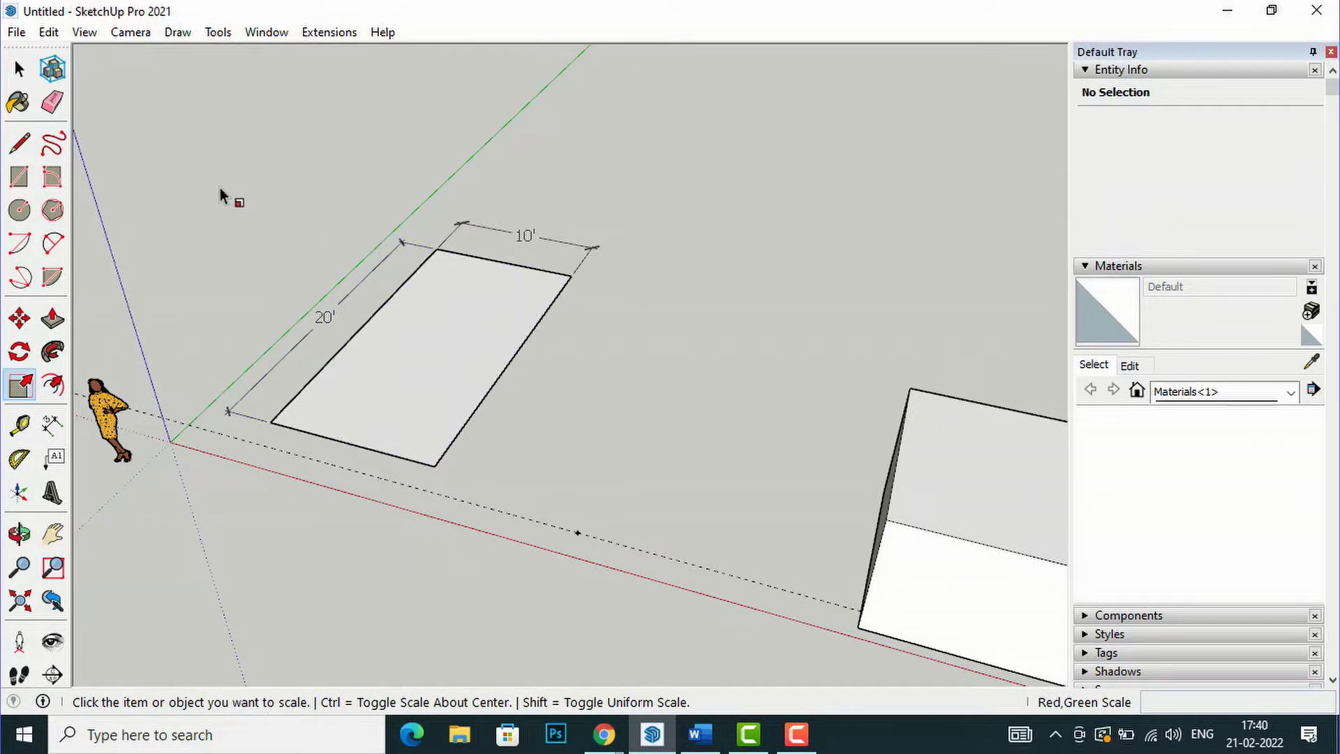
left_click(473, 349)
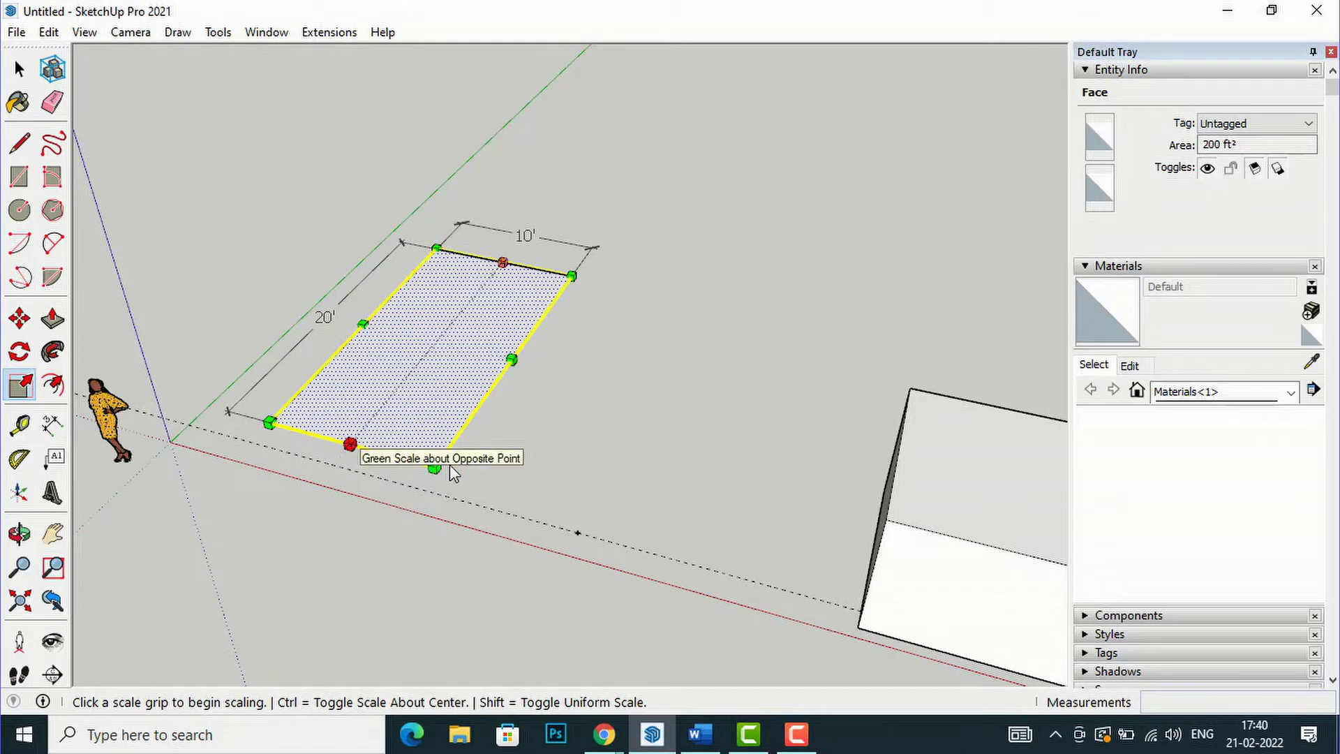
left_click(442, 465, "shift")
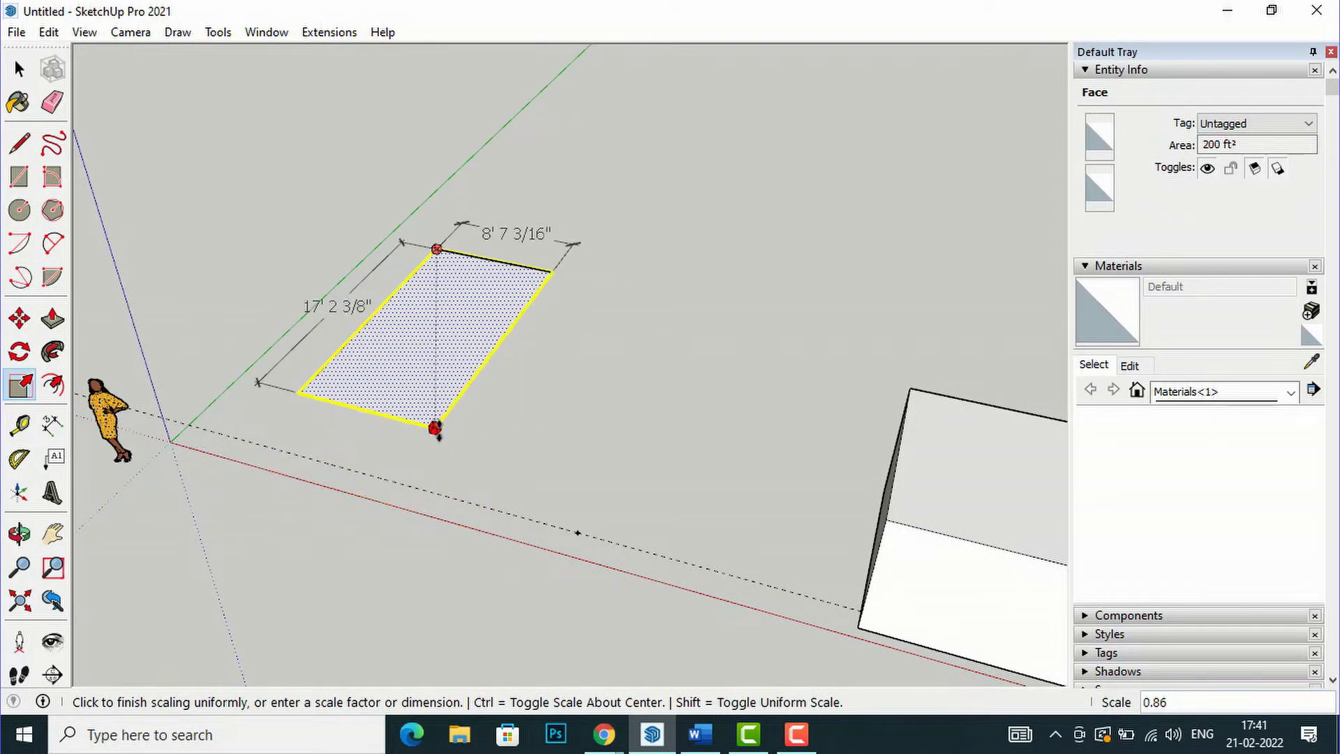
left_click(433, 464)
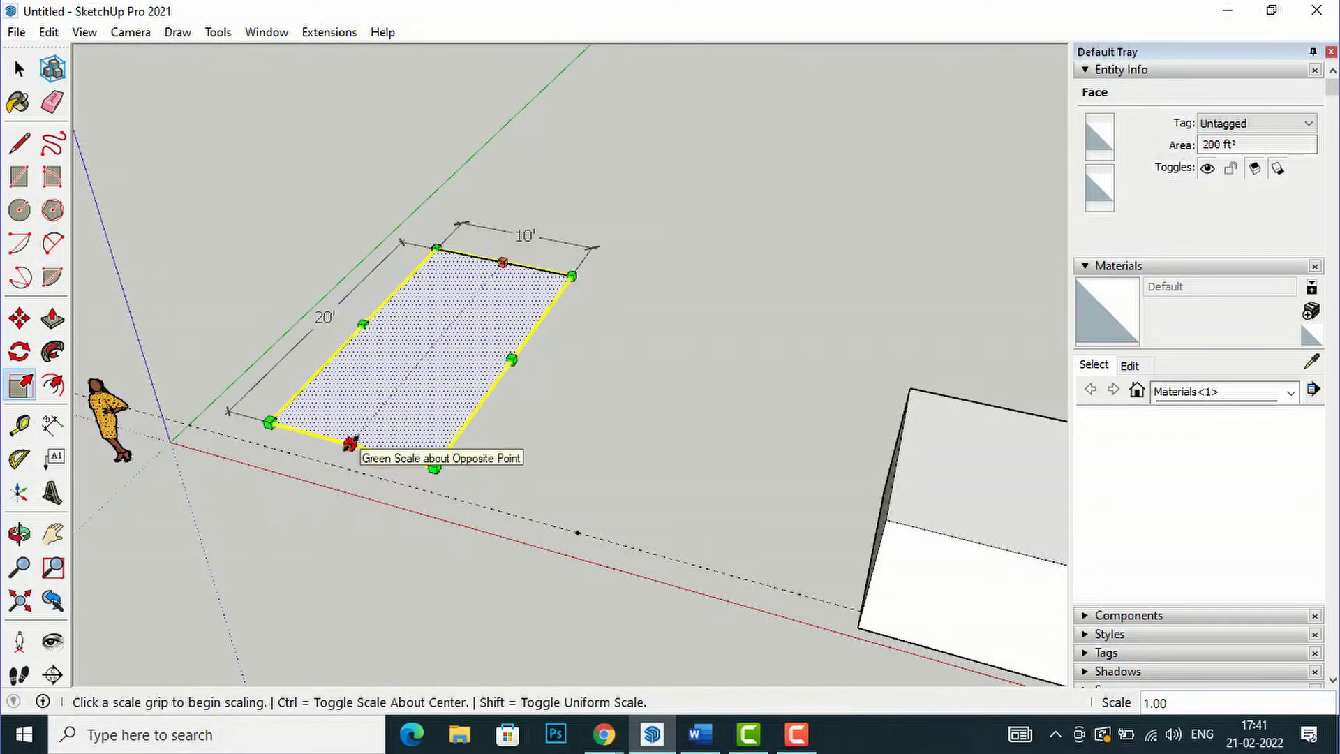
left_click(349, 443)
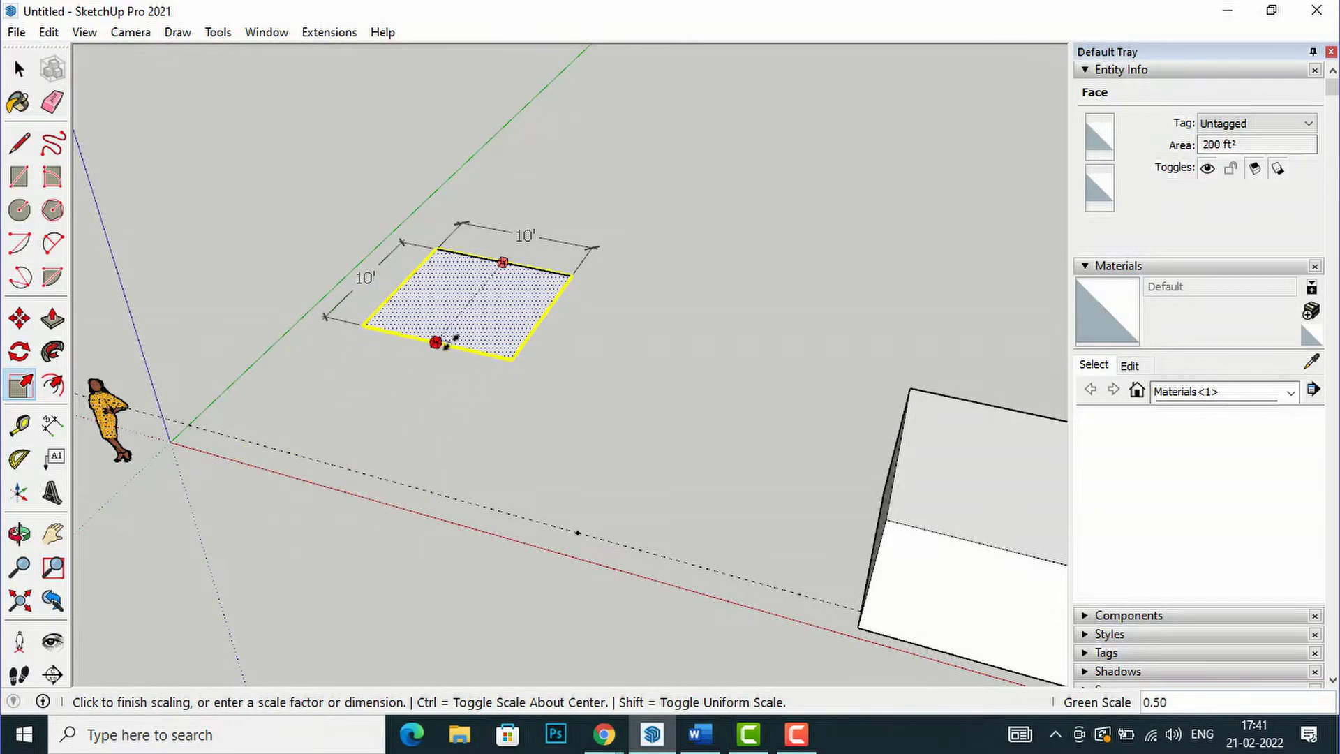
left_click(353, 447)
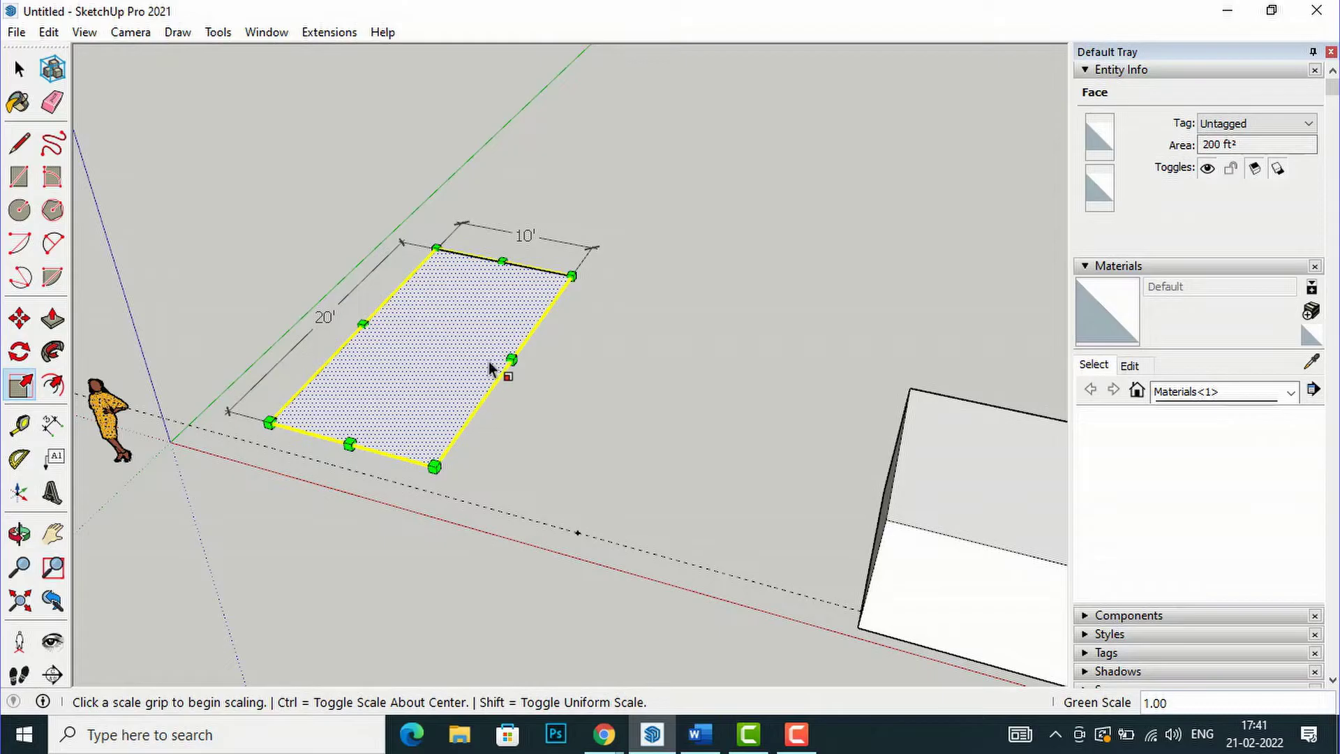
left_click(511, 359)
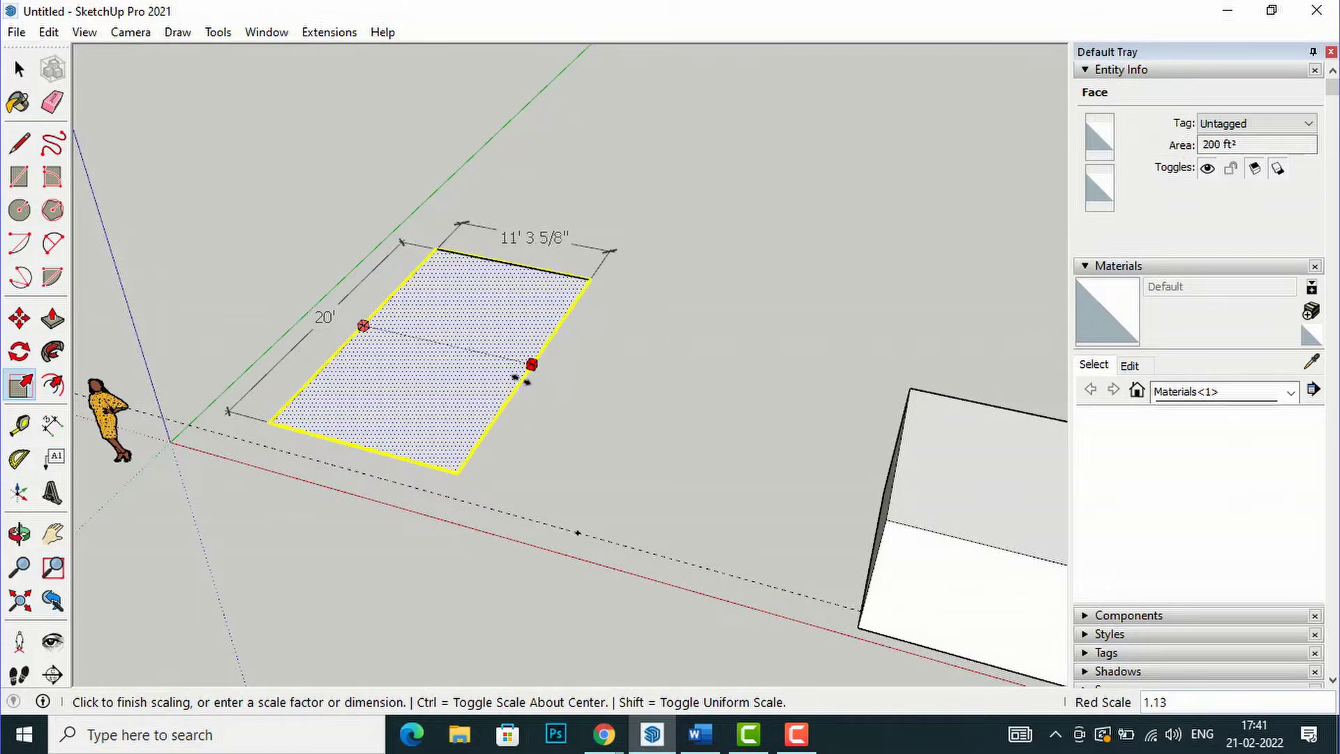
left_click(515, 370)
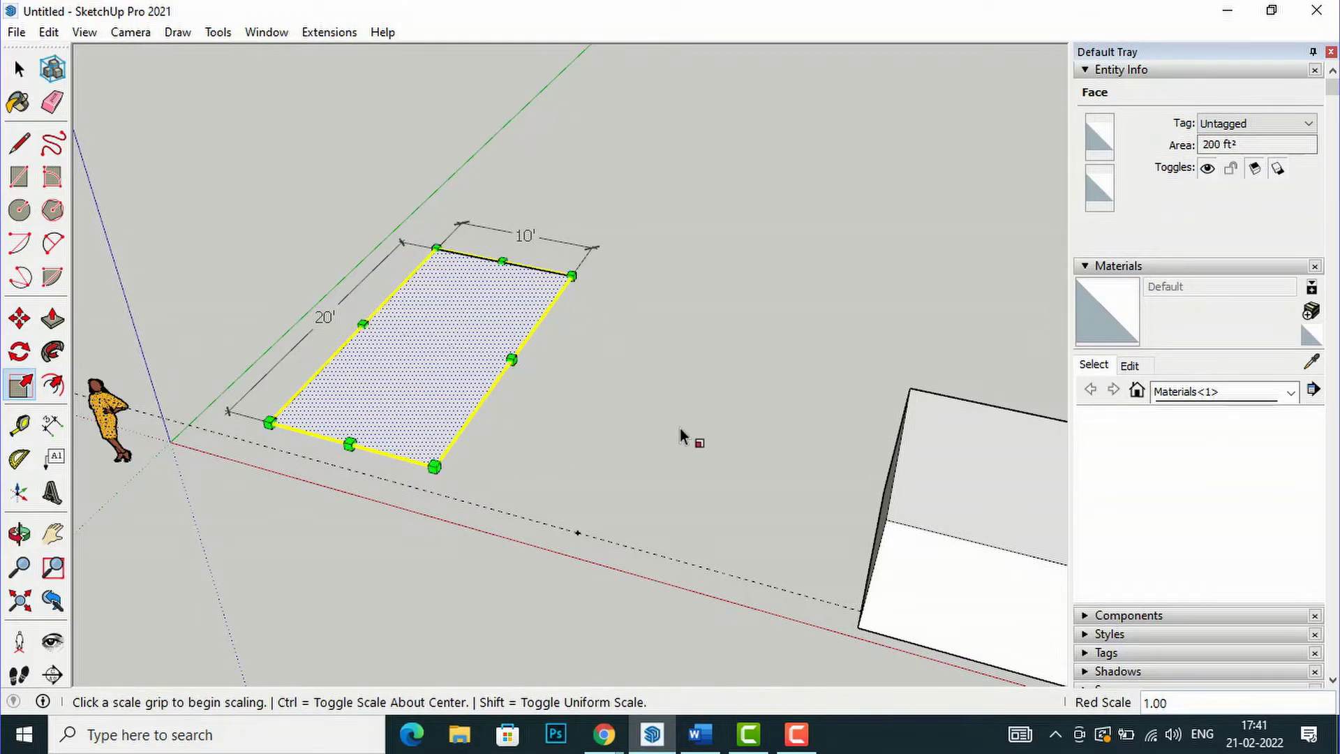
left_click(19, 69)
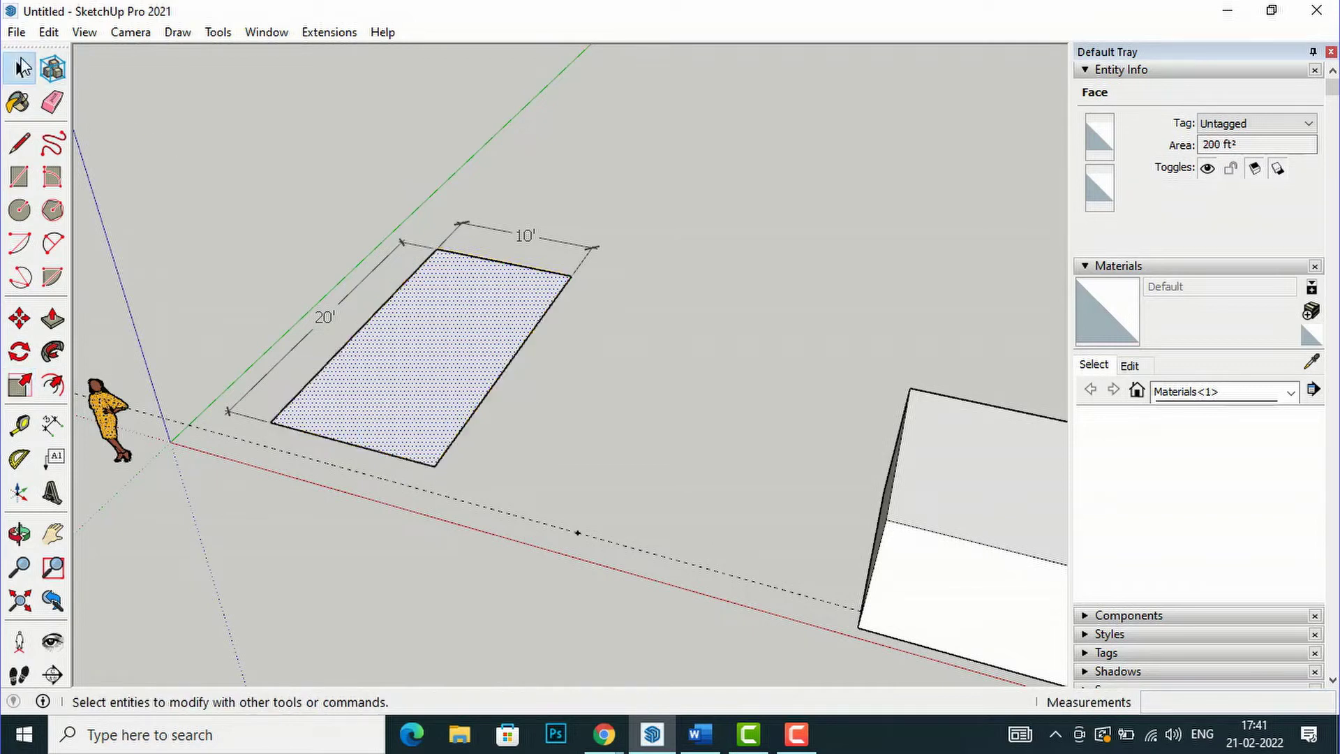
Step: Scale the rectangle uniformly by a factor of 2 to 20' by 40'
left_click(18, 384)
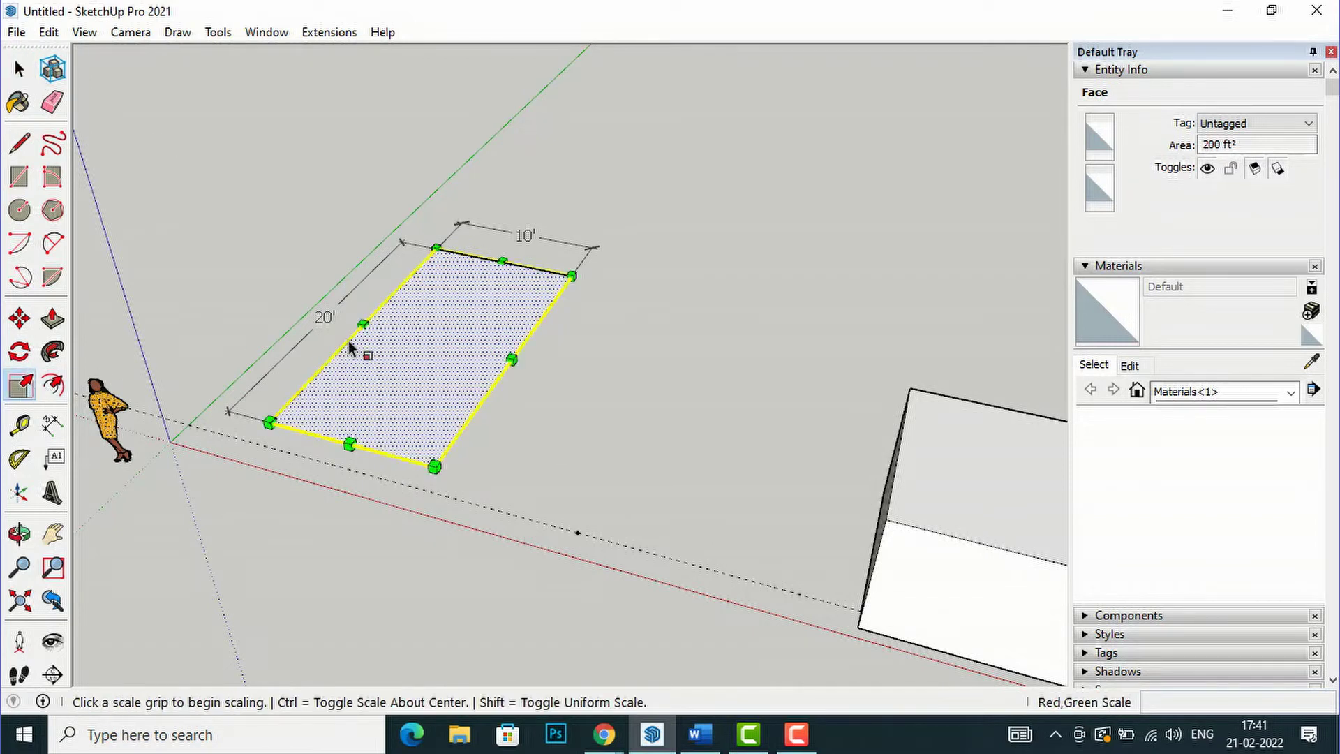
left_click(439, 476)
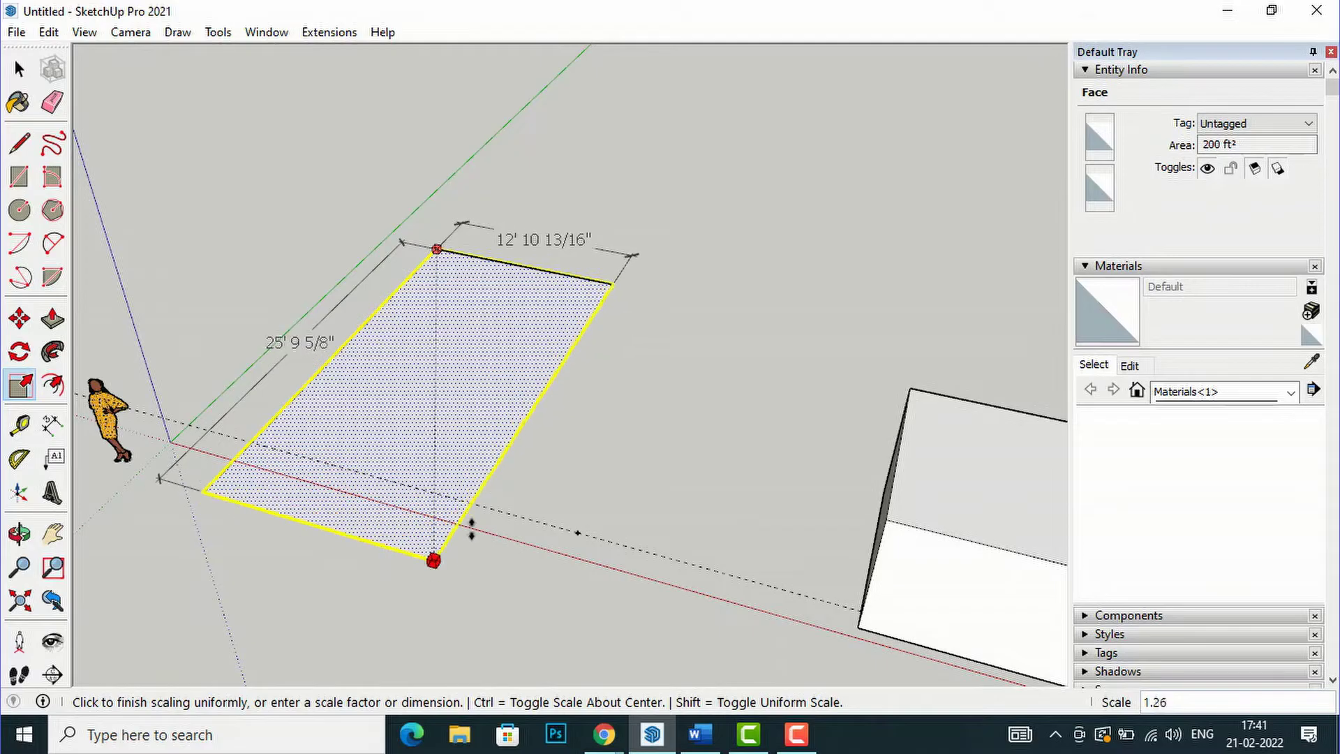
left_click(482, 500)
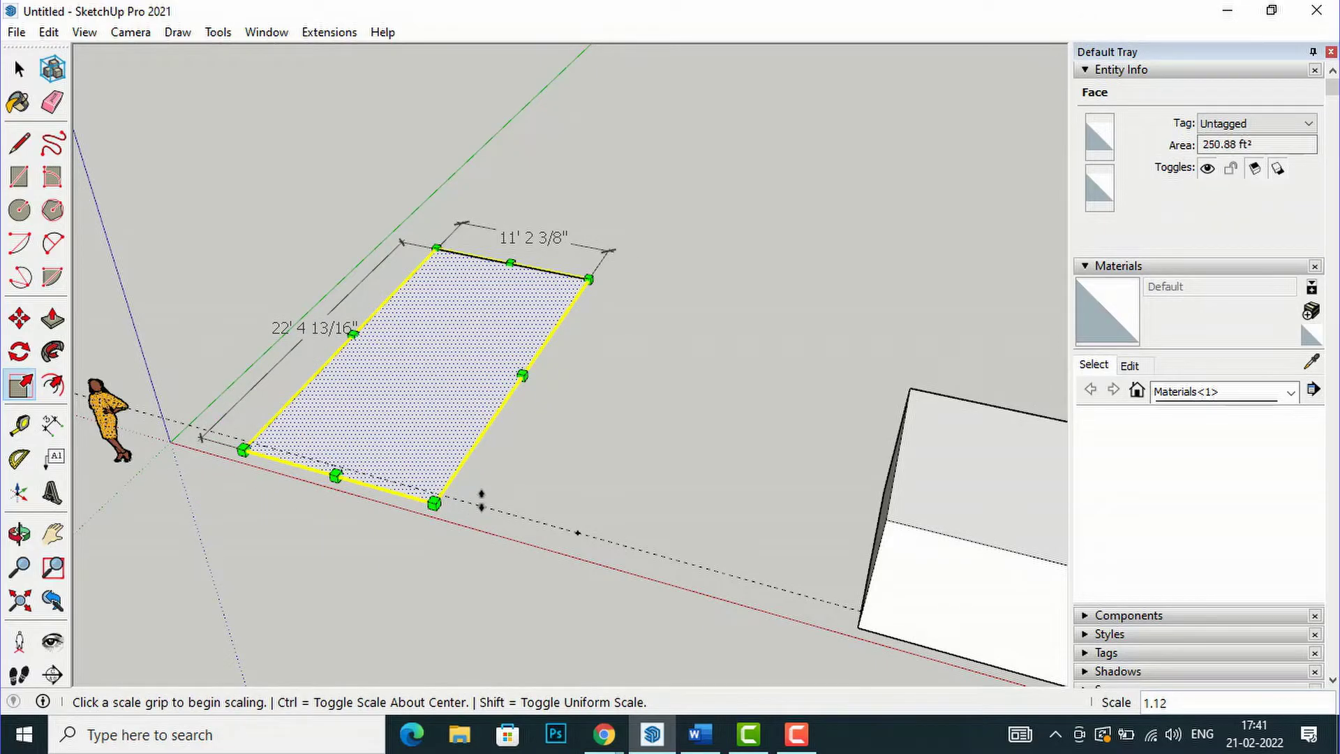
key("Return")
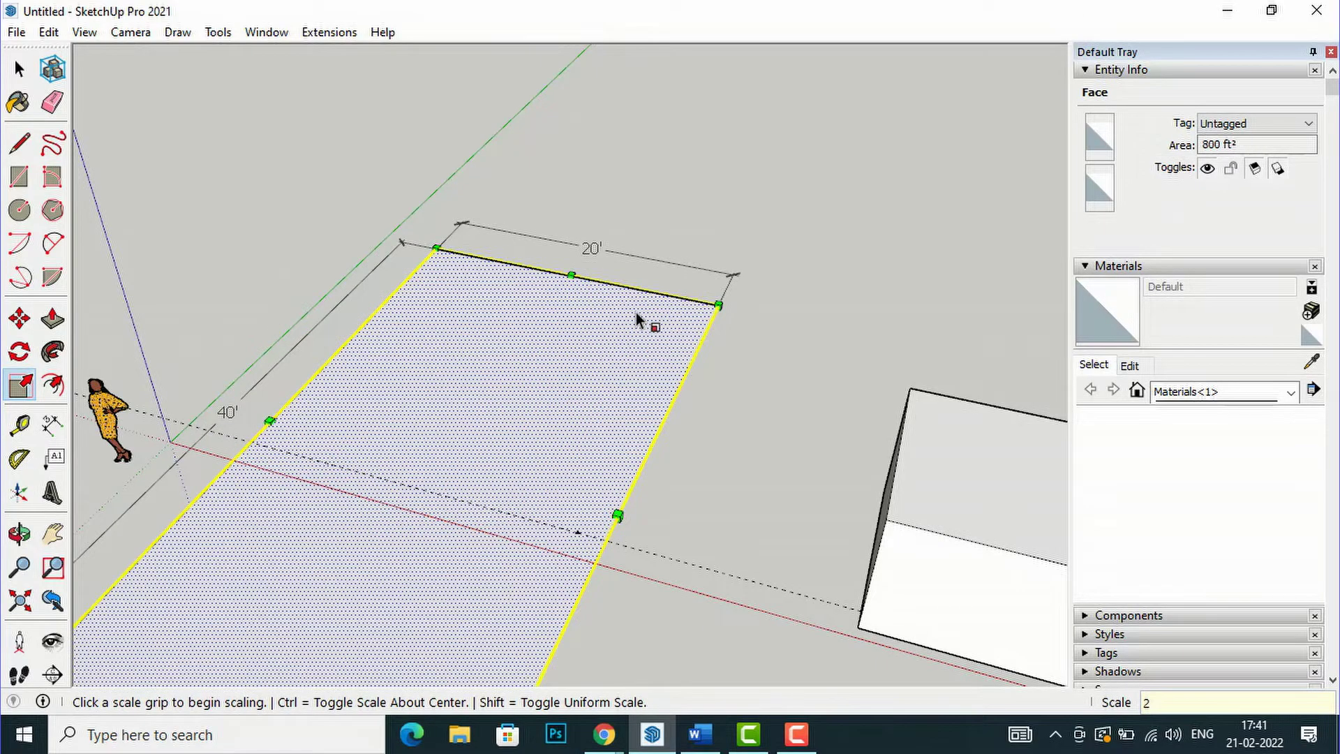
scroll(641, 259, "down", 2)
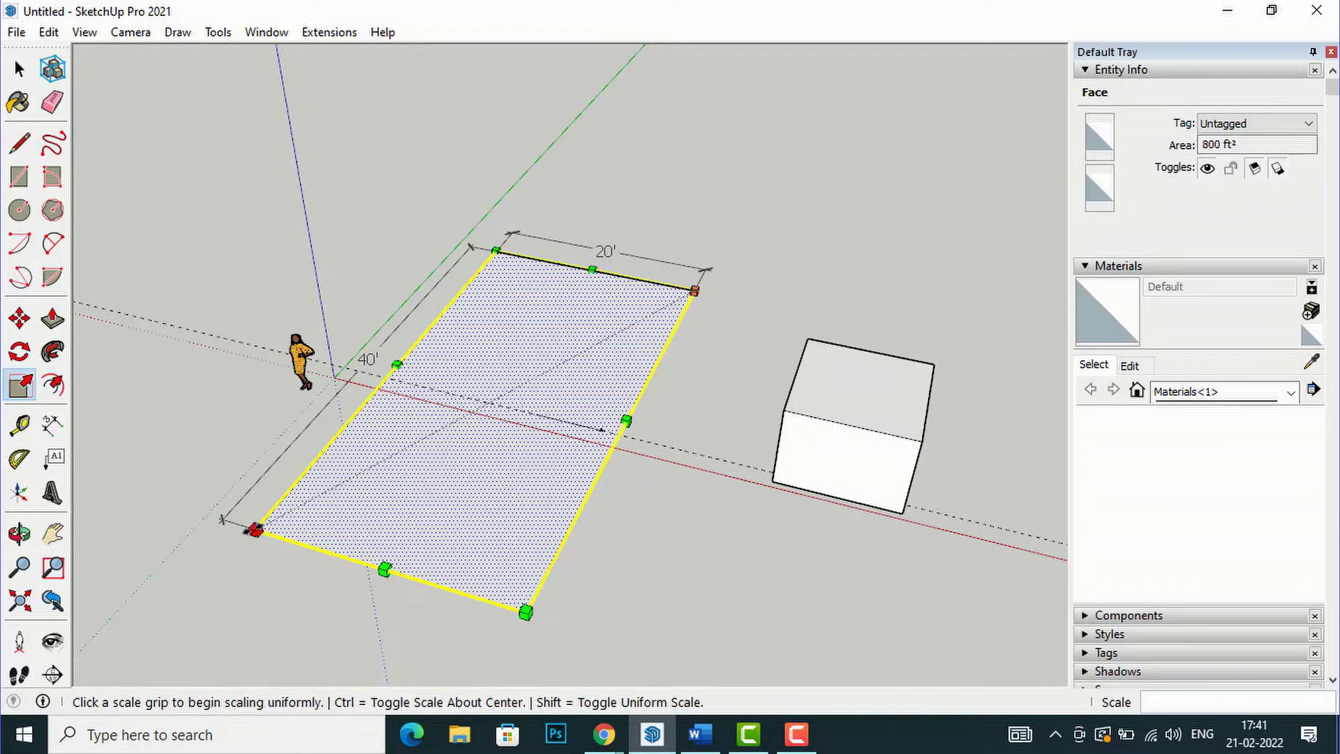
Step: Scale the rectangle uniformly by 0.5 back to 10' by 20'
left_click(253, 532)
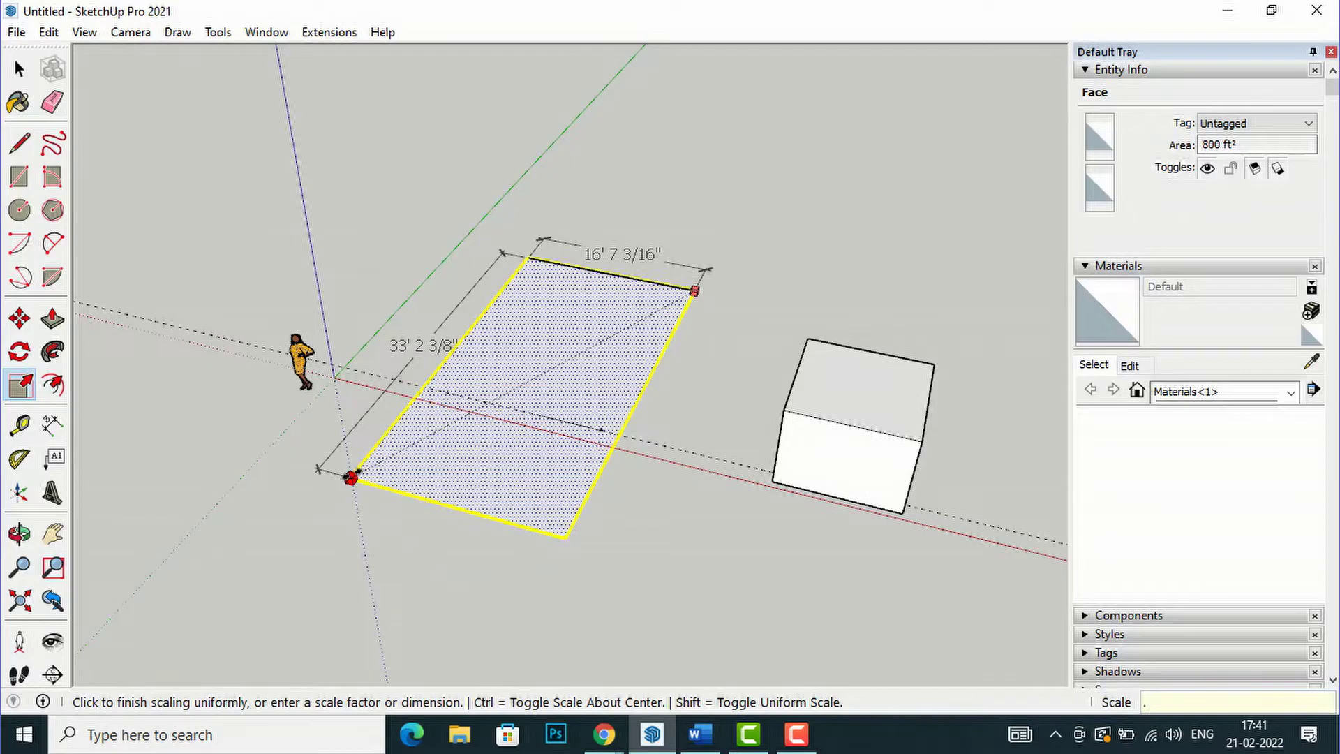
left_click(352, 475)
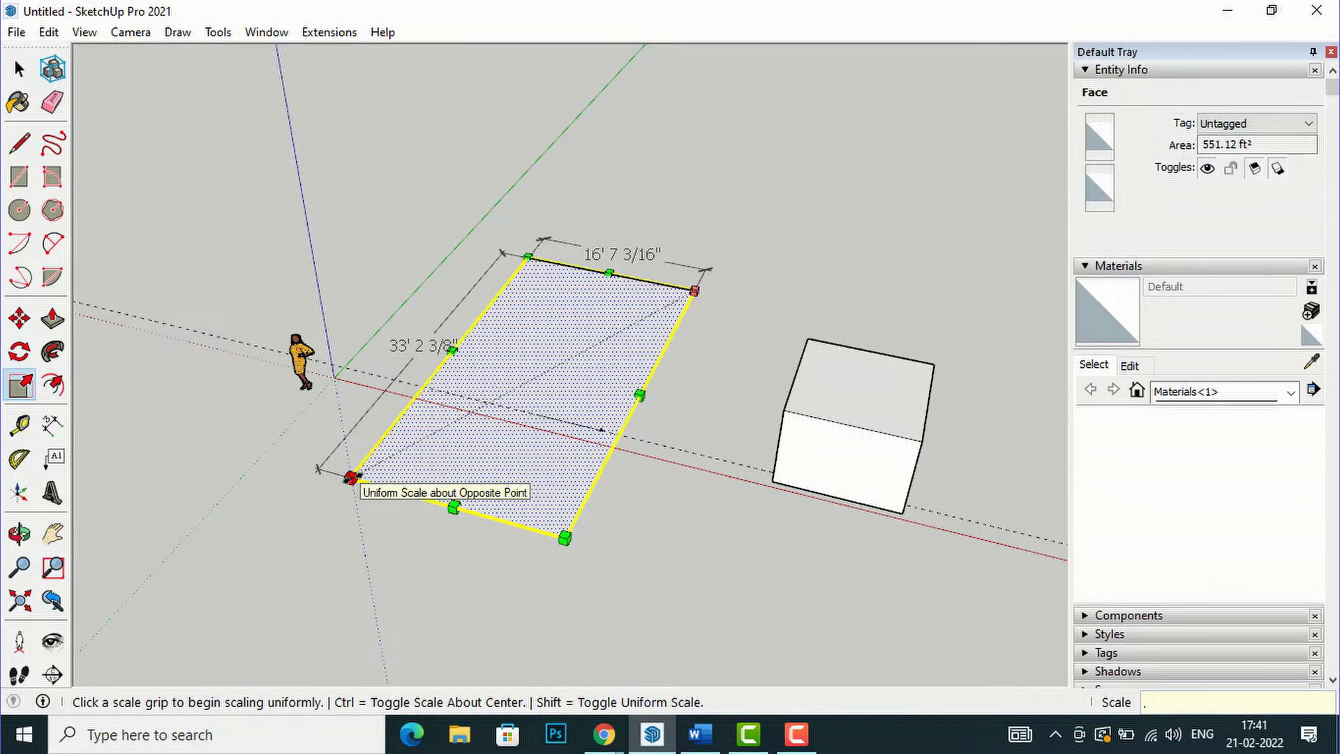
type(".5")
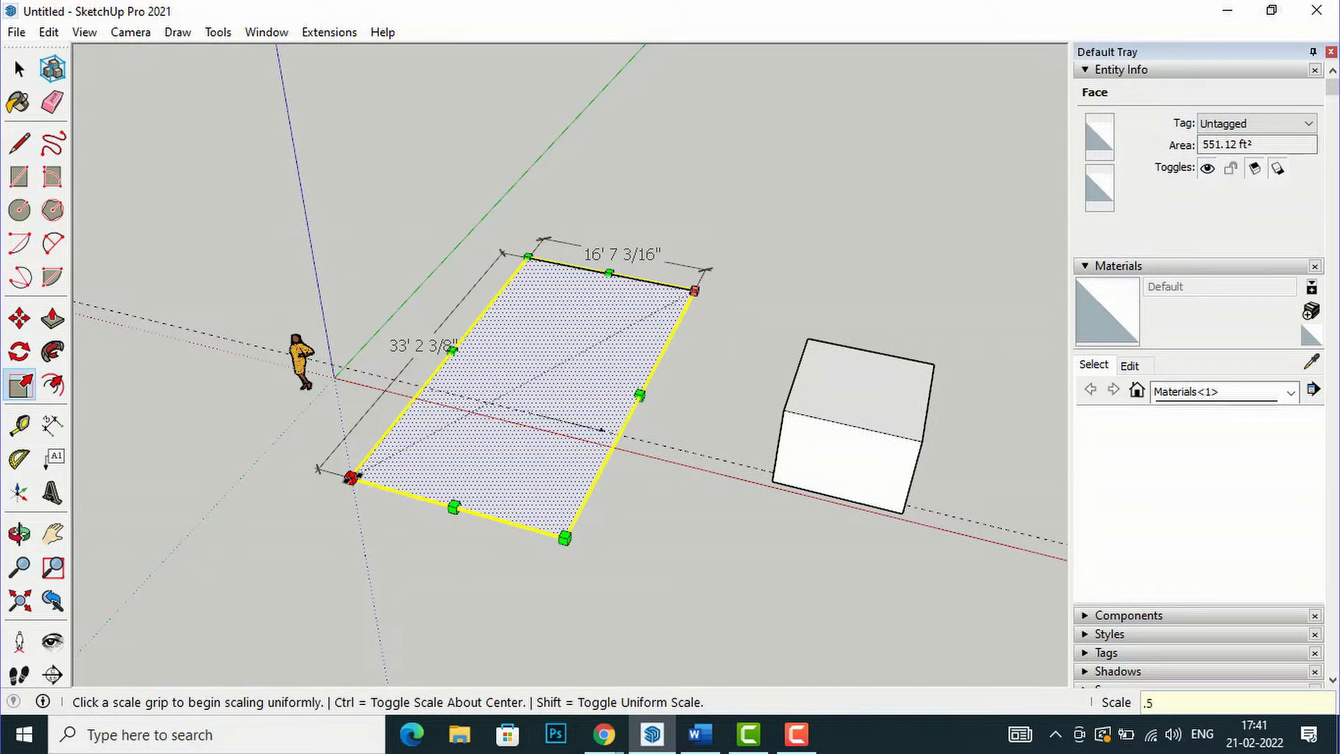
key("Return")
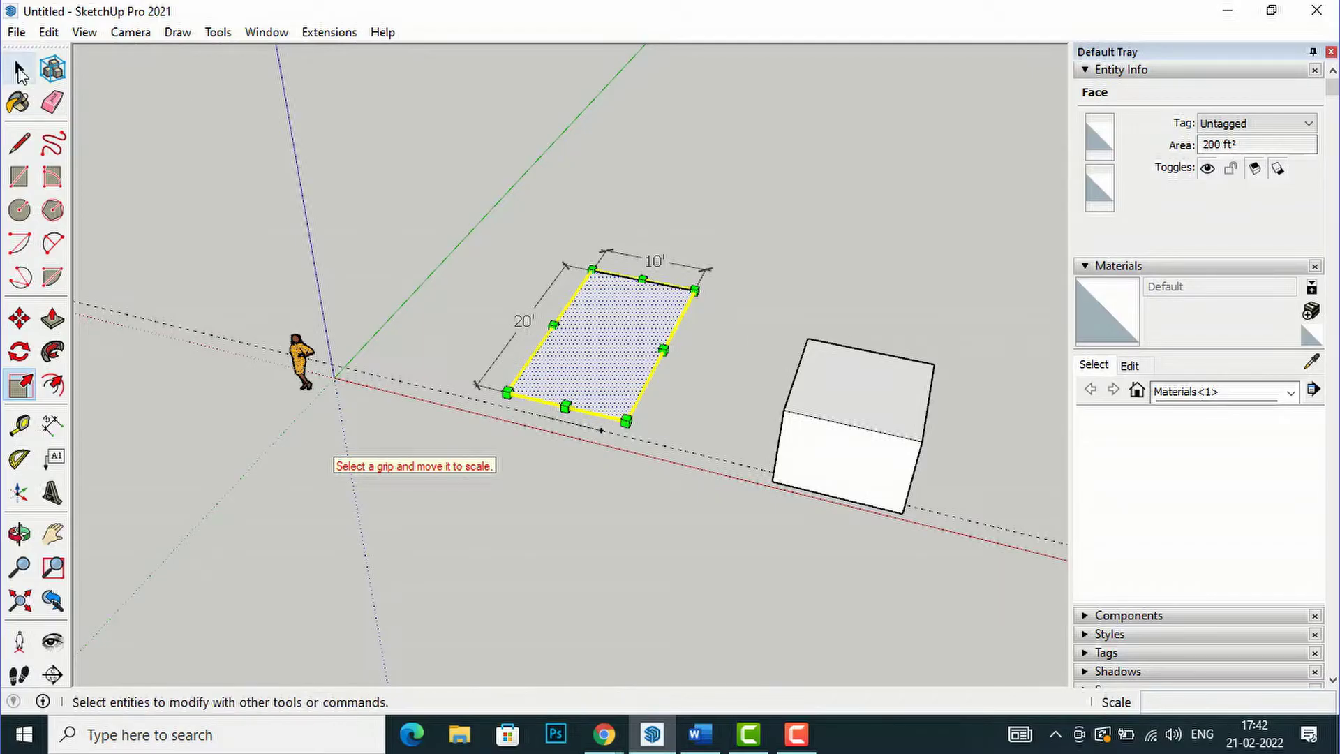
Step: Stretch the rectangle's length by factor 2 to 10' by 40', then deselect it
left_click(19, 68)
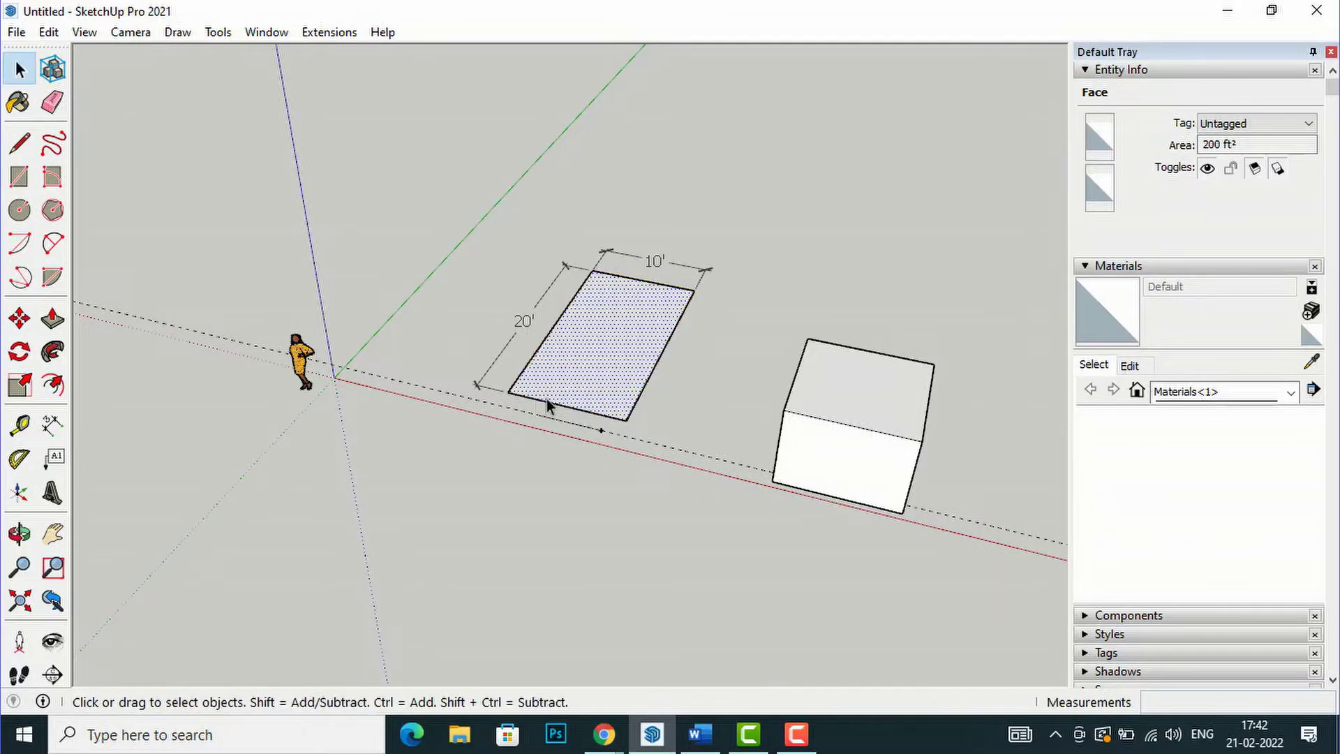
left_click(20, 384)
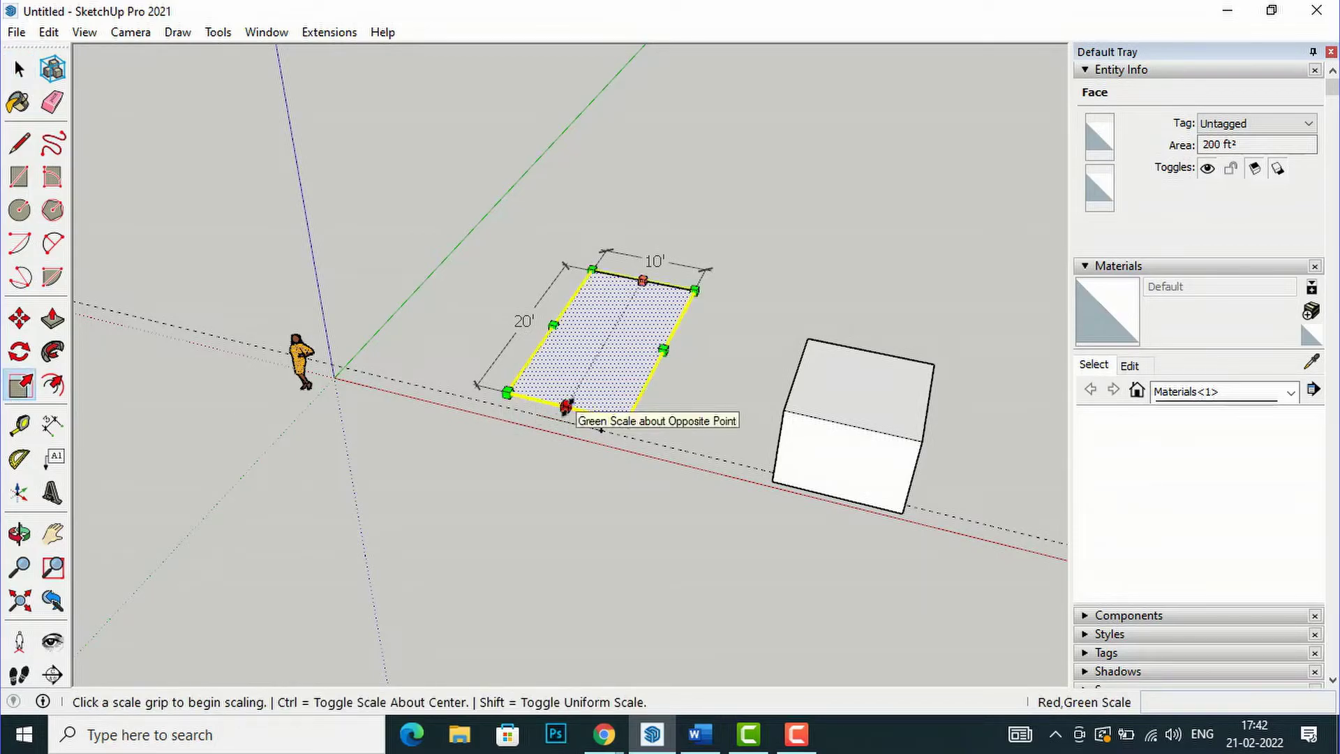
left_click(566, 406)
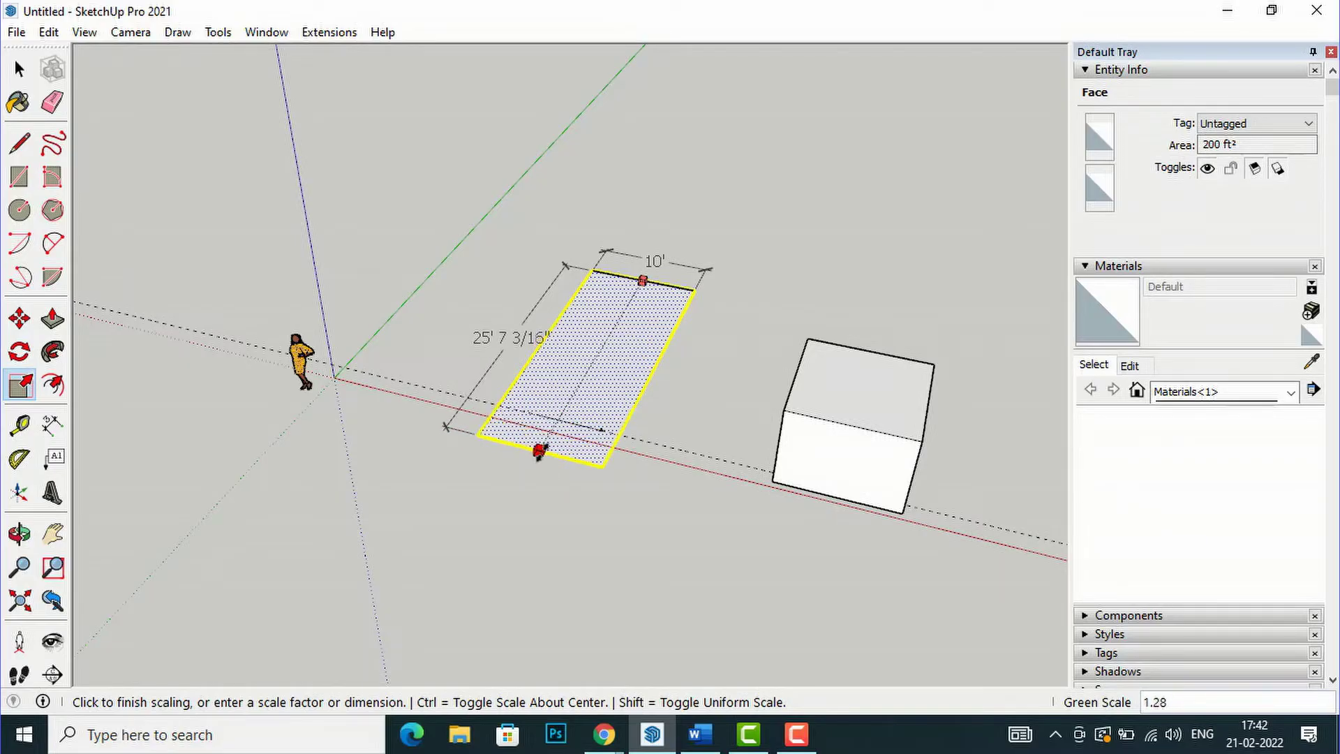
key("Return")
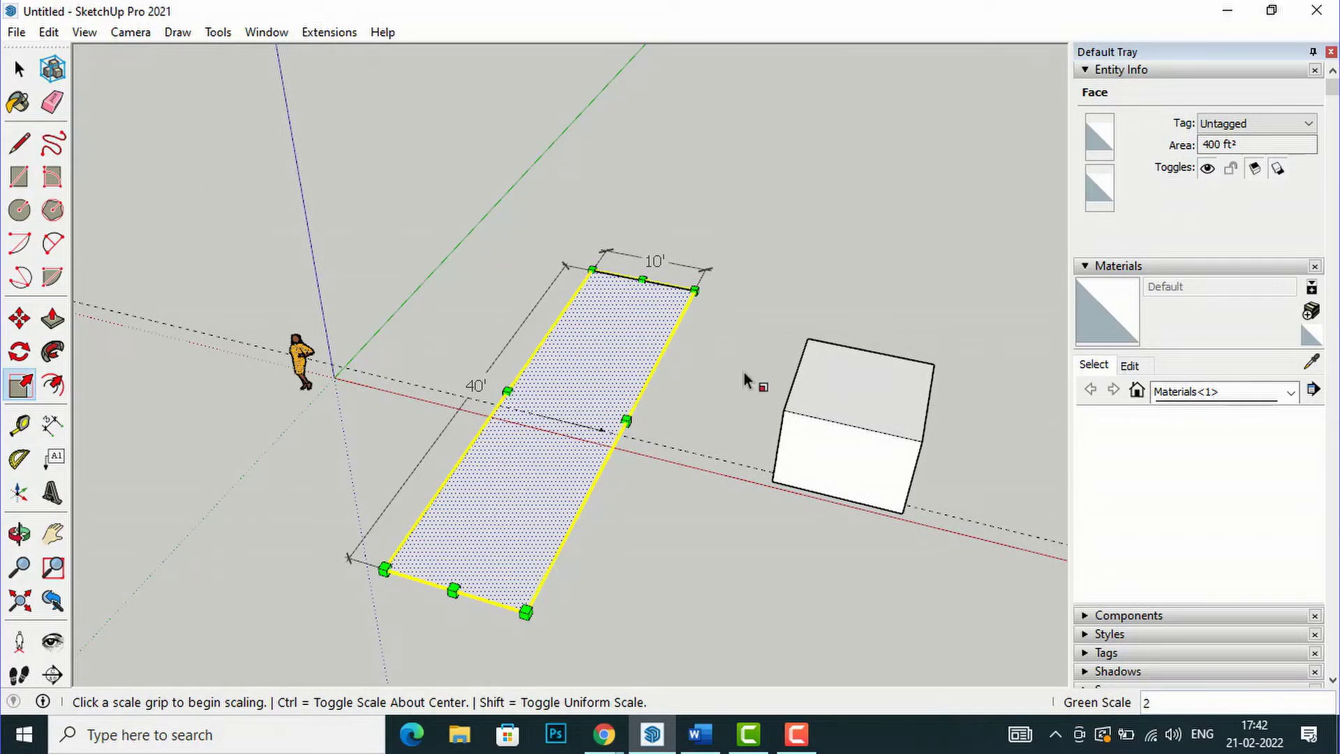
left_click(21, 69)
left_click(445, 235)
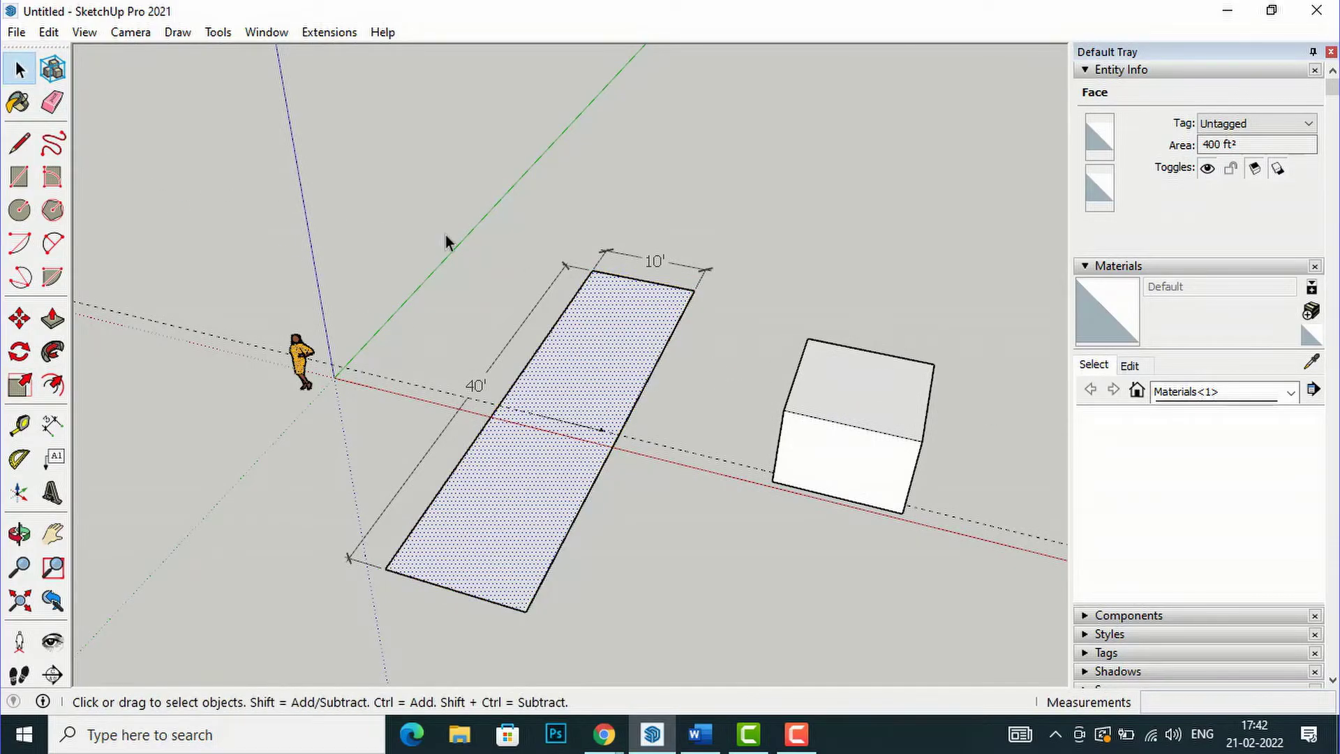
scroll(446, 234, "down", 4)
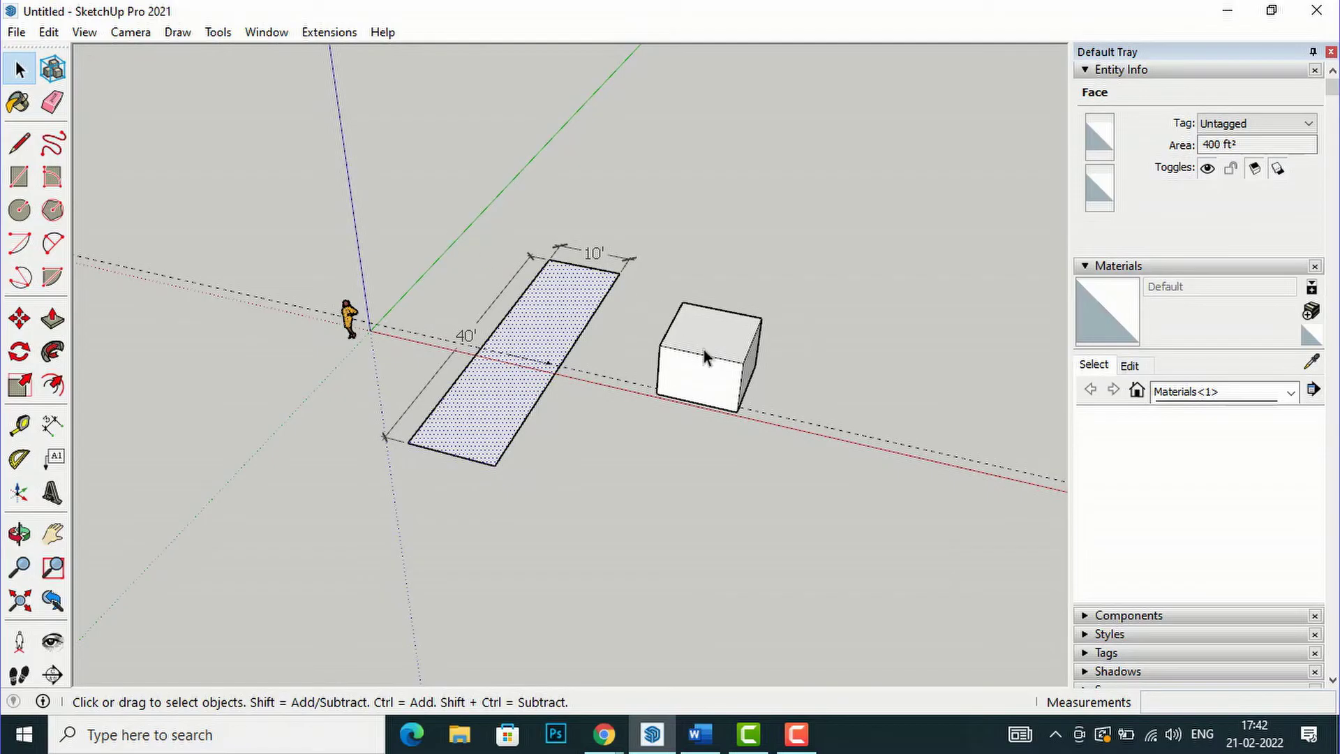
Step: Select the whole box and stretch it larger, sideways, wider and taller with Scale grips
left_click(703, 351)
triple_click(703, 350)
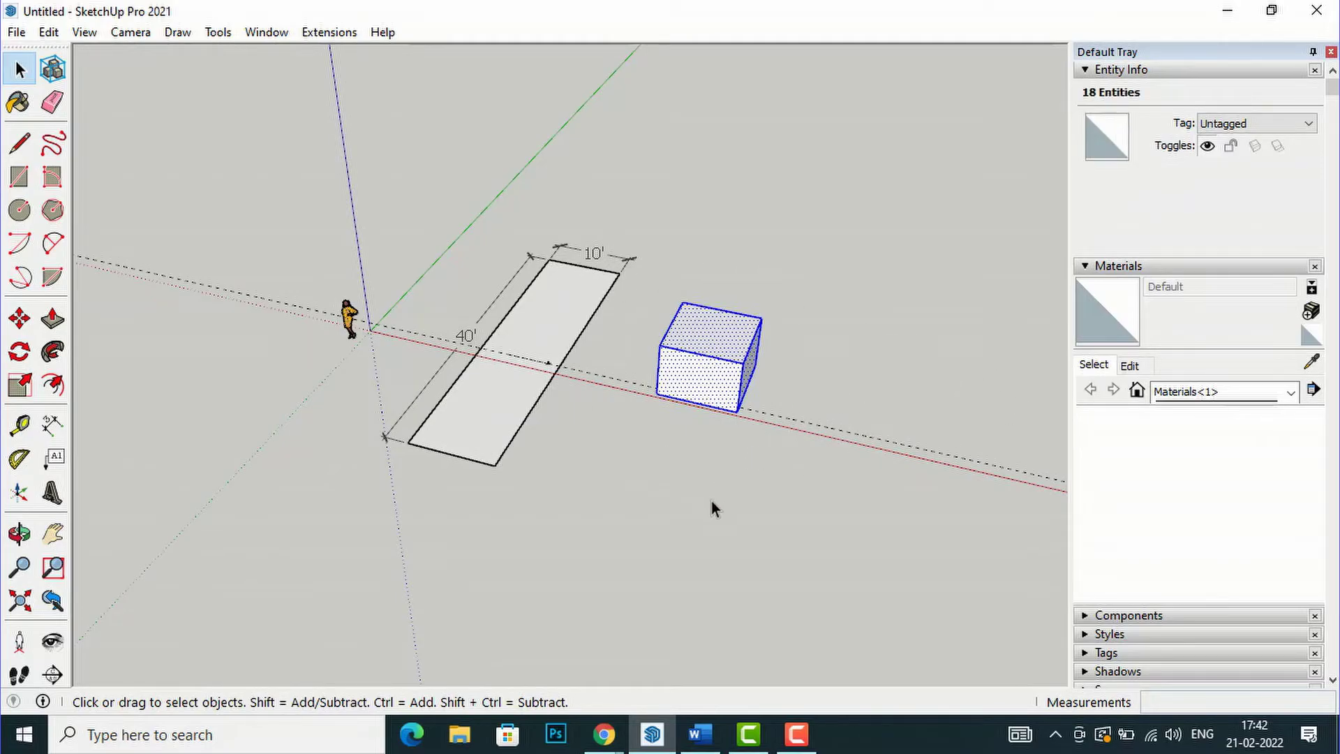
left_click(21, 388)
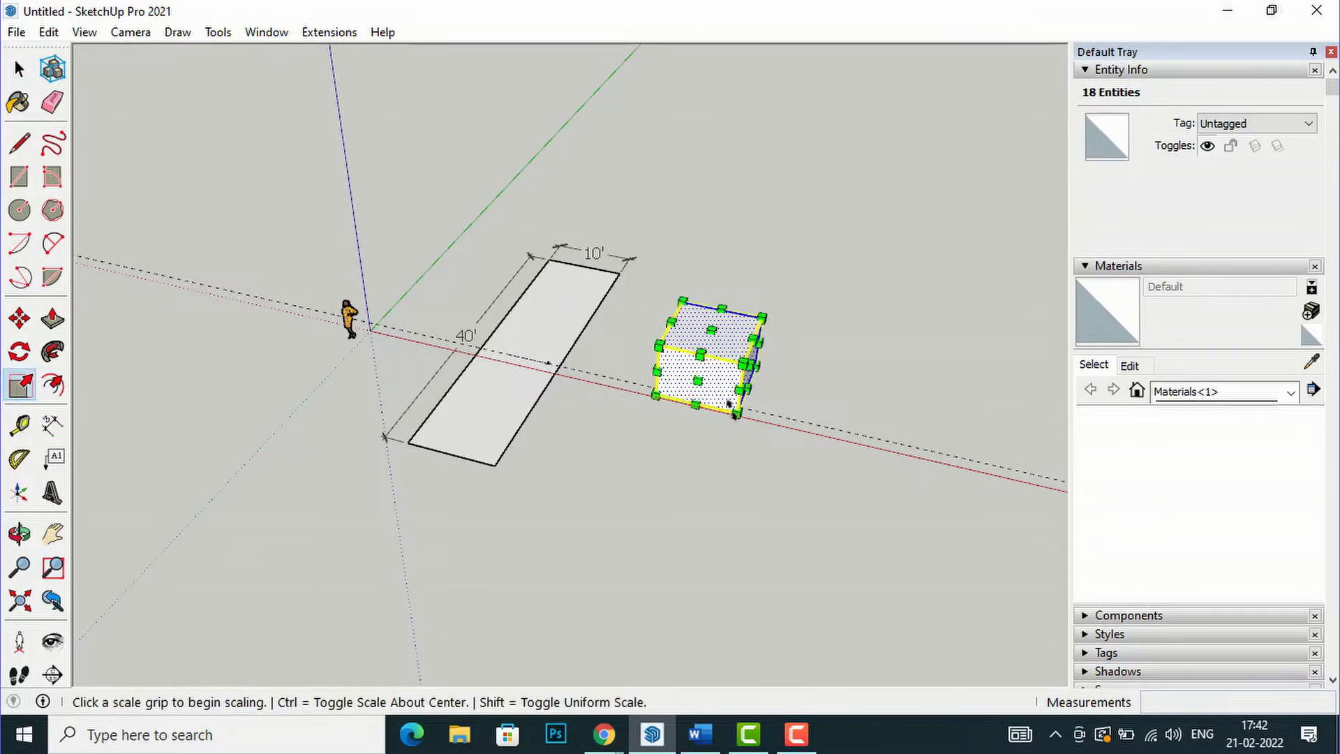
scroll(793, 383, "up", 2)
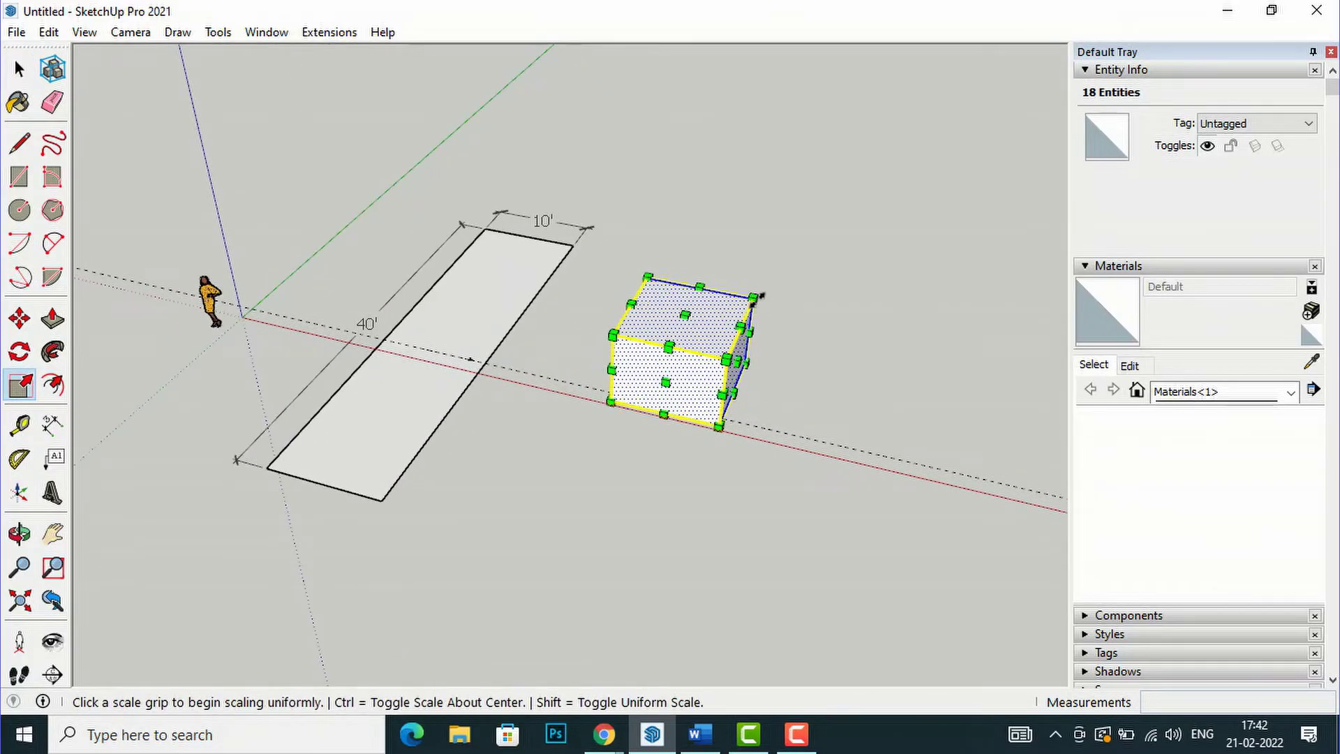
left_click(755, 298)
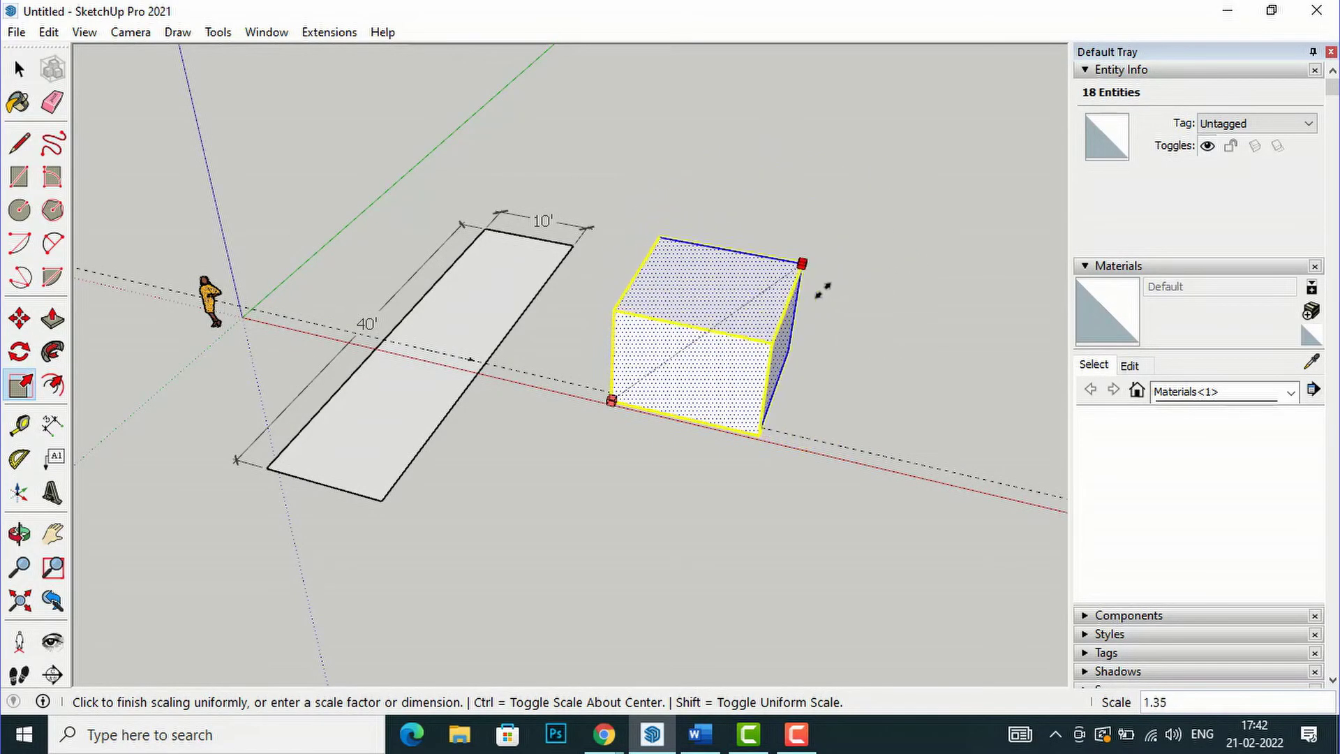
left_click(822, 290)
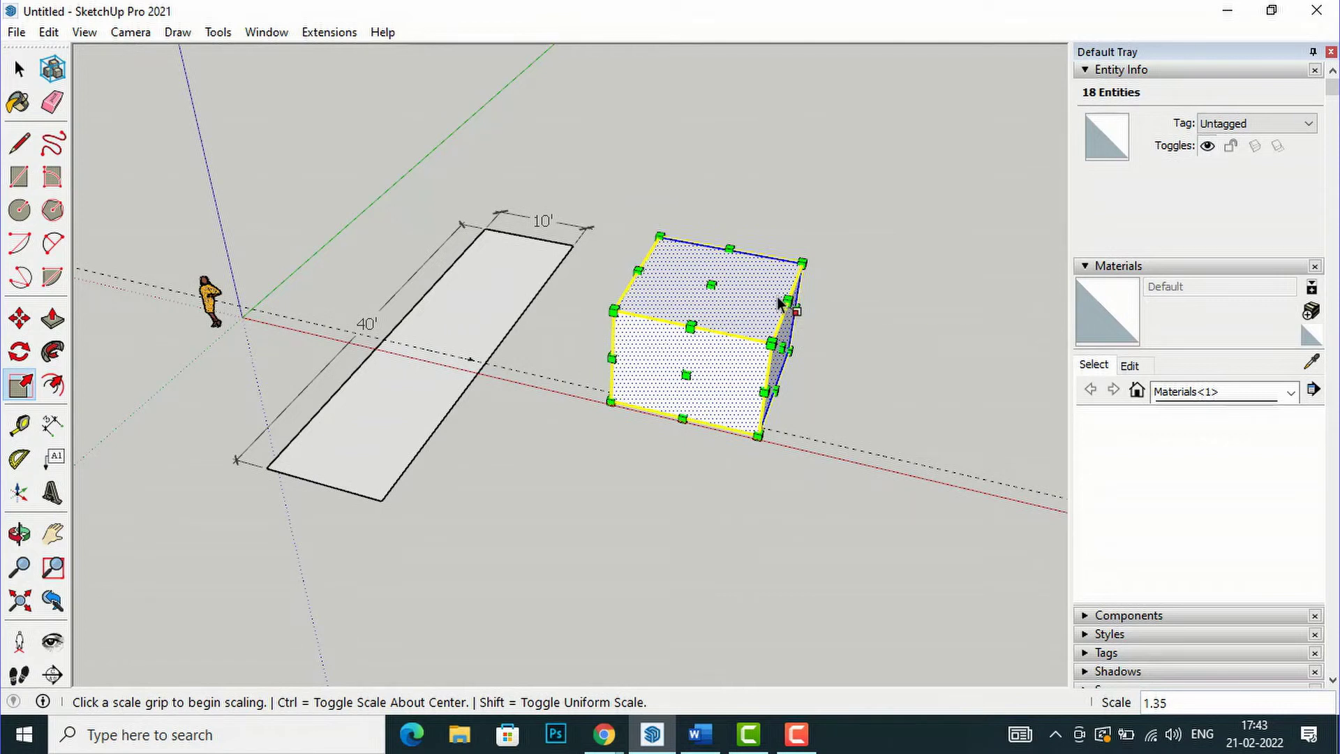
left_click(789, 300)
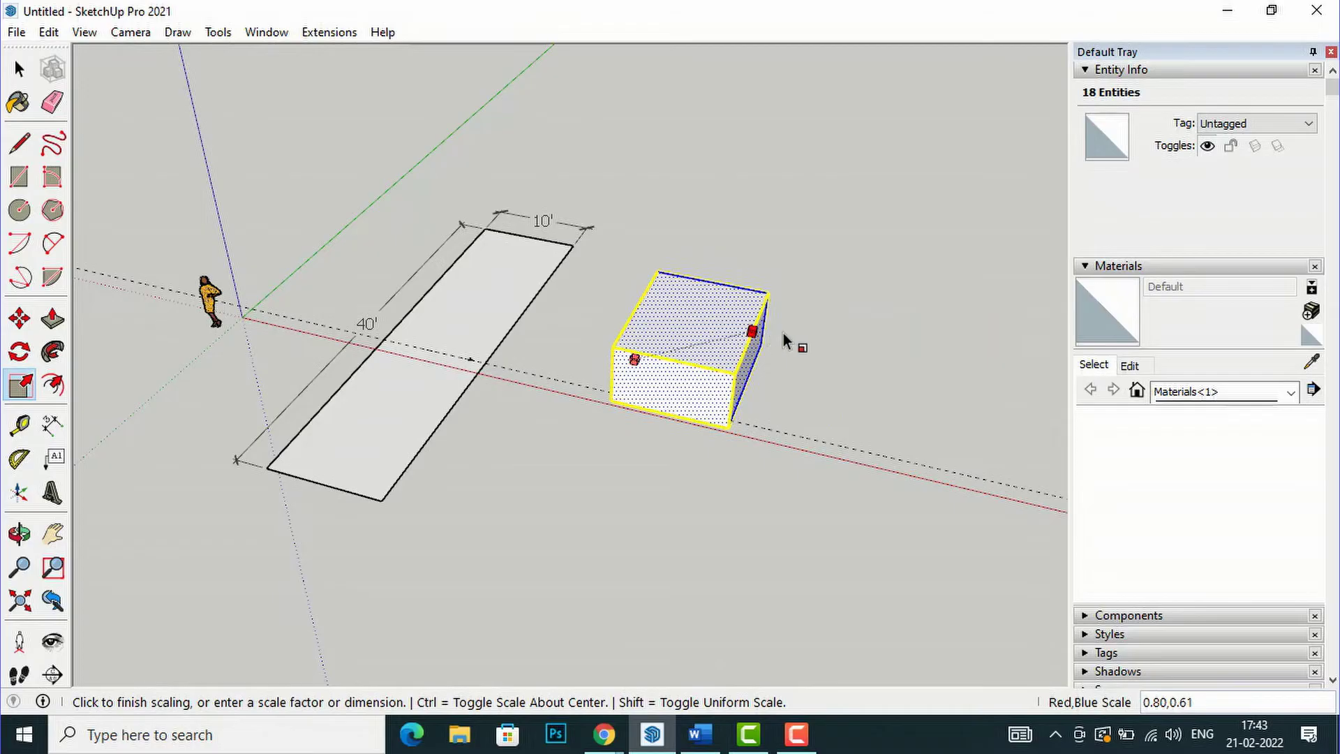
left_click(772, 338)
left_click(638, 307)
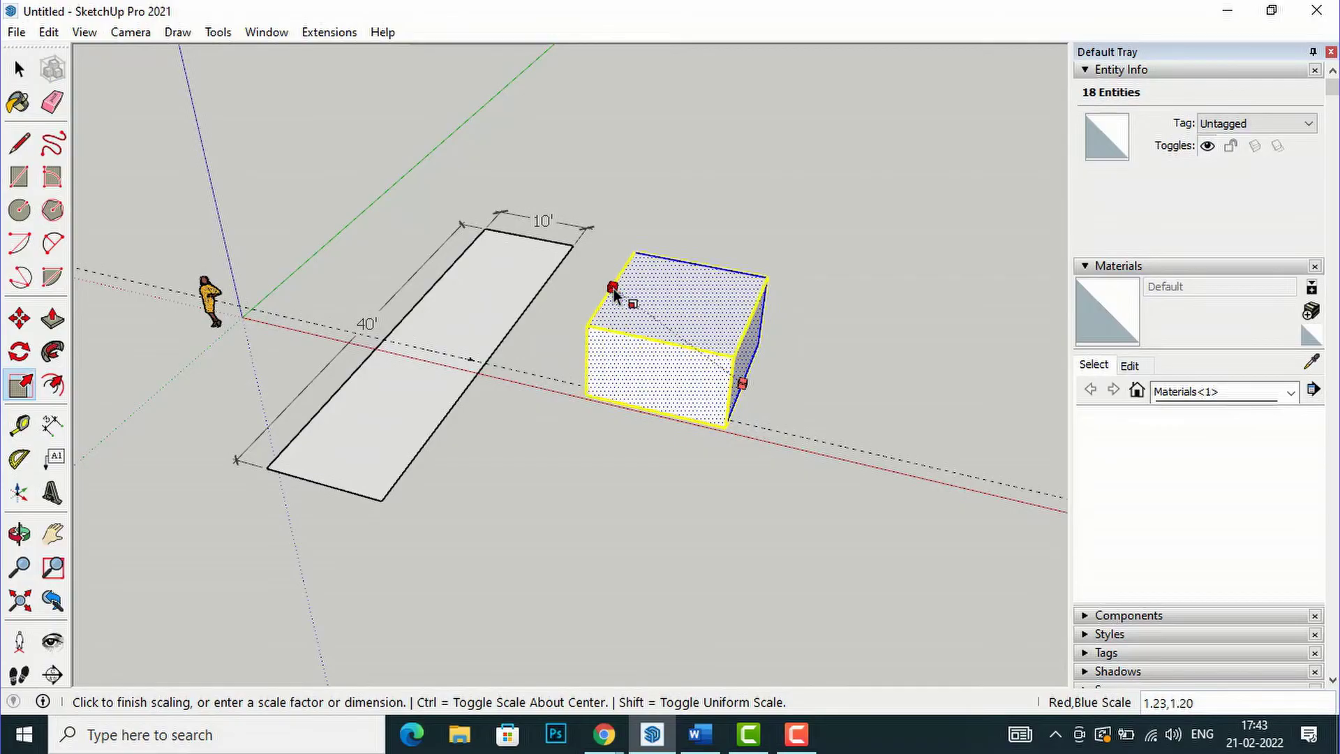
left_click(614, 289)
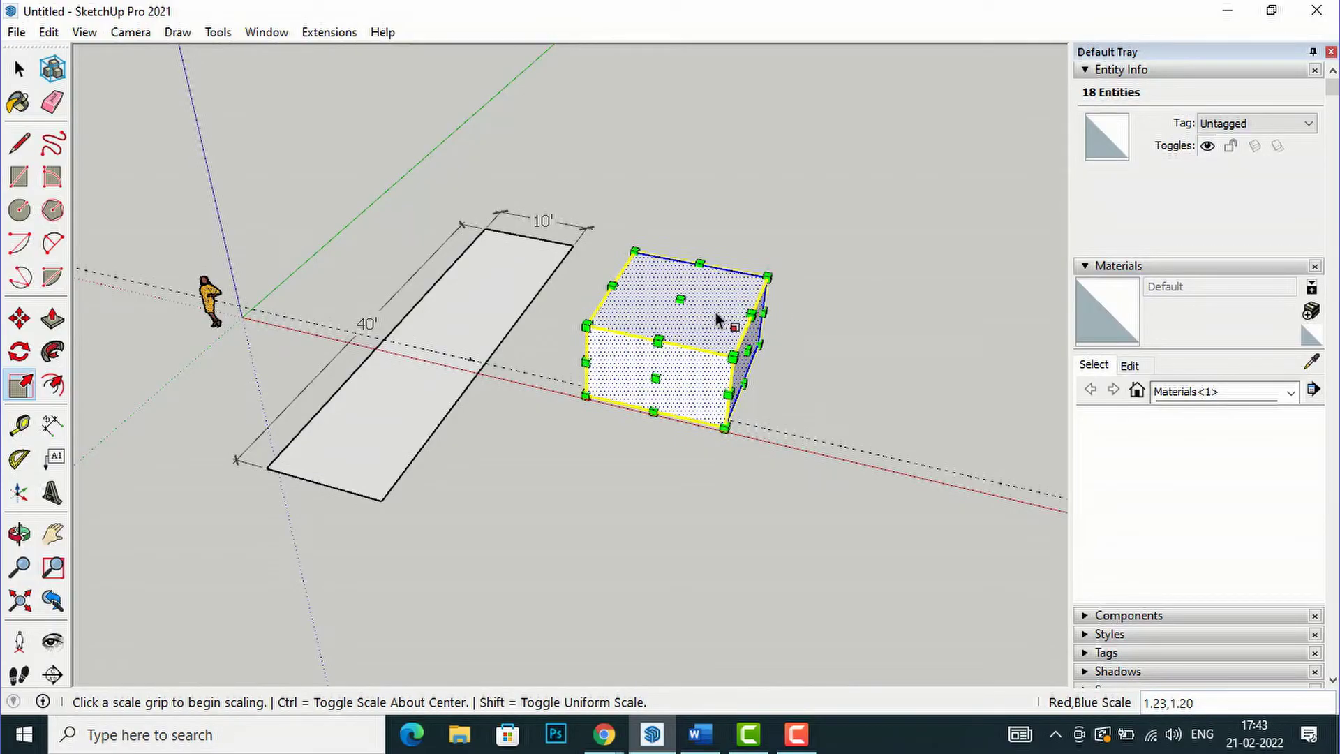
Step: Scale the box uniformly by a factor of 2, then by 0.5
left_click(768, 277)
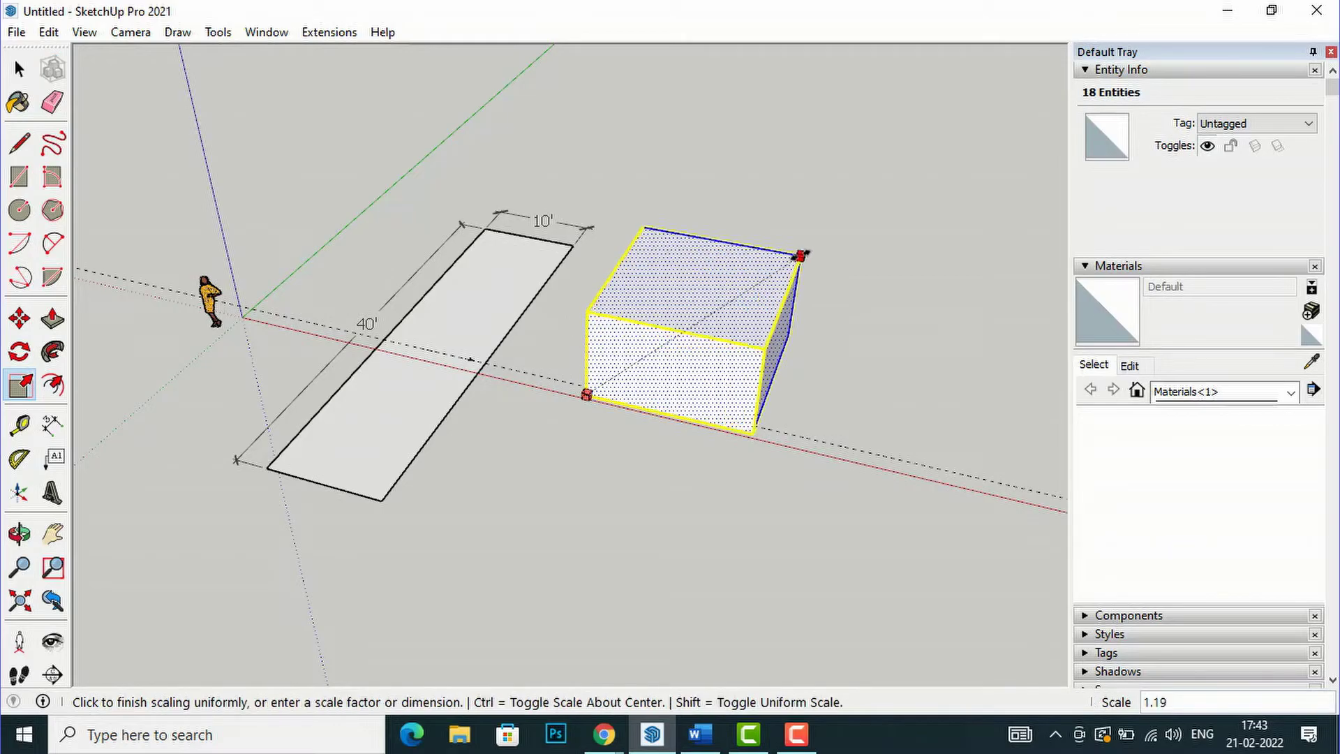
type("2")
key("Return")
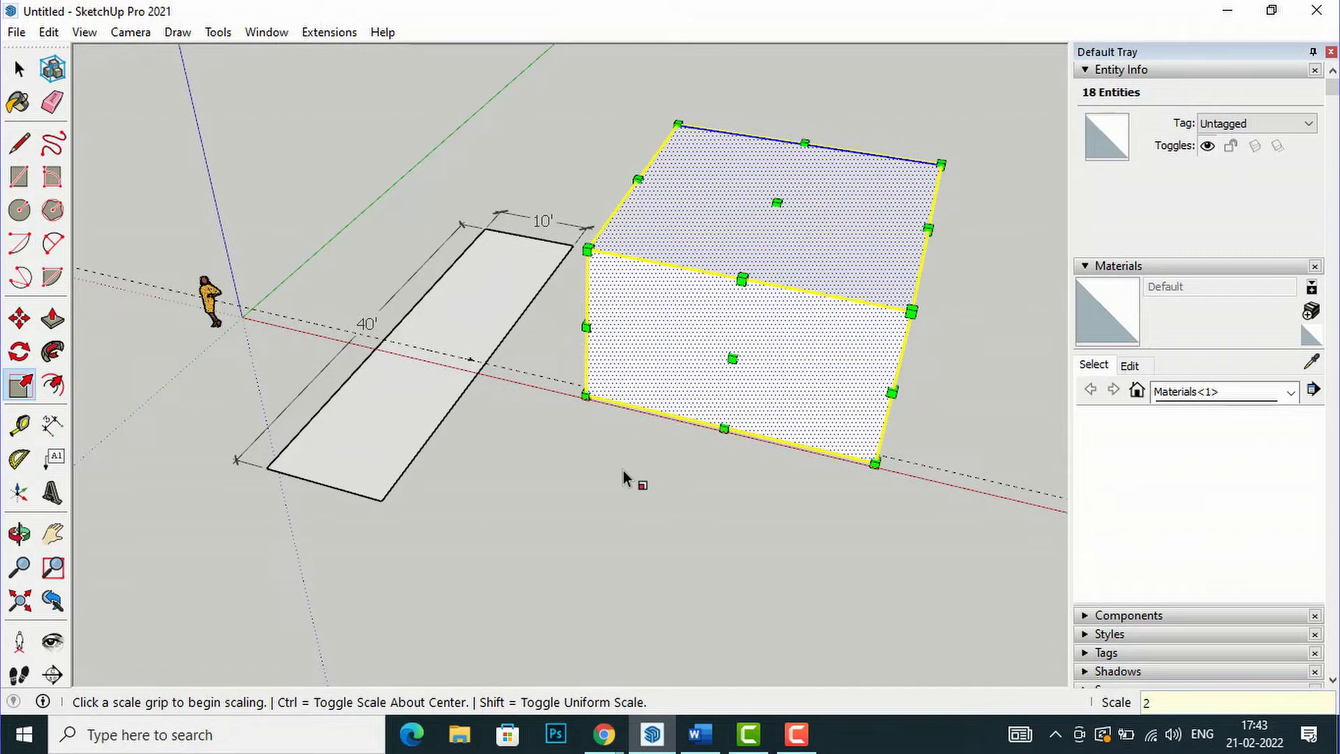
left_click(941, 164)
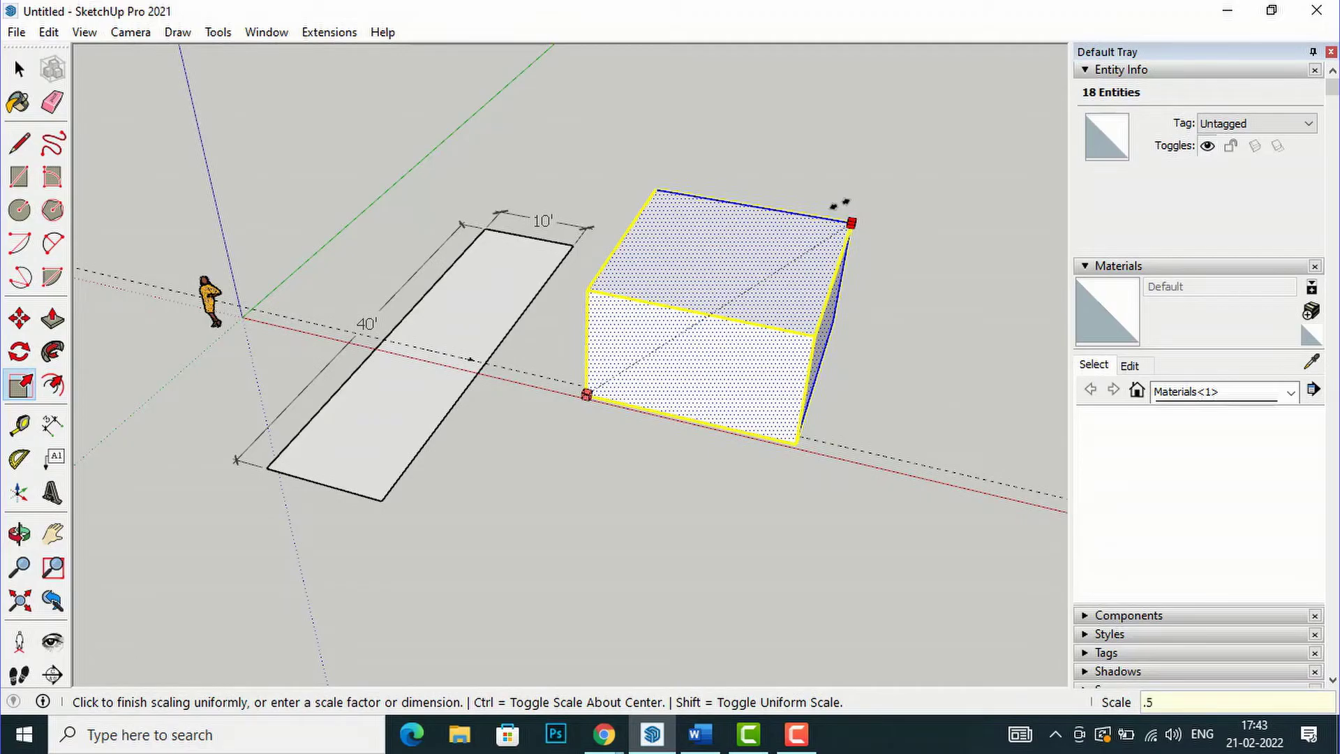
key("Return")
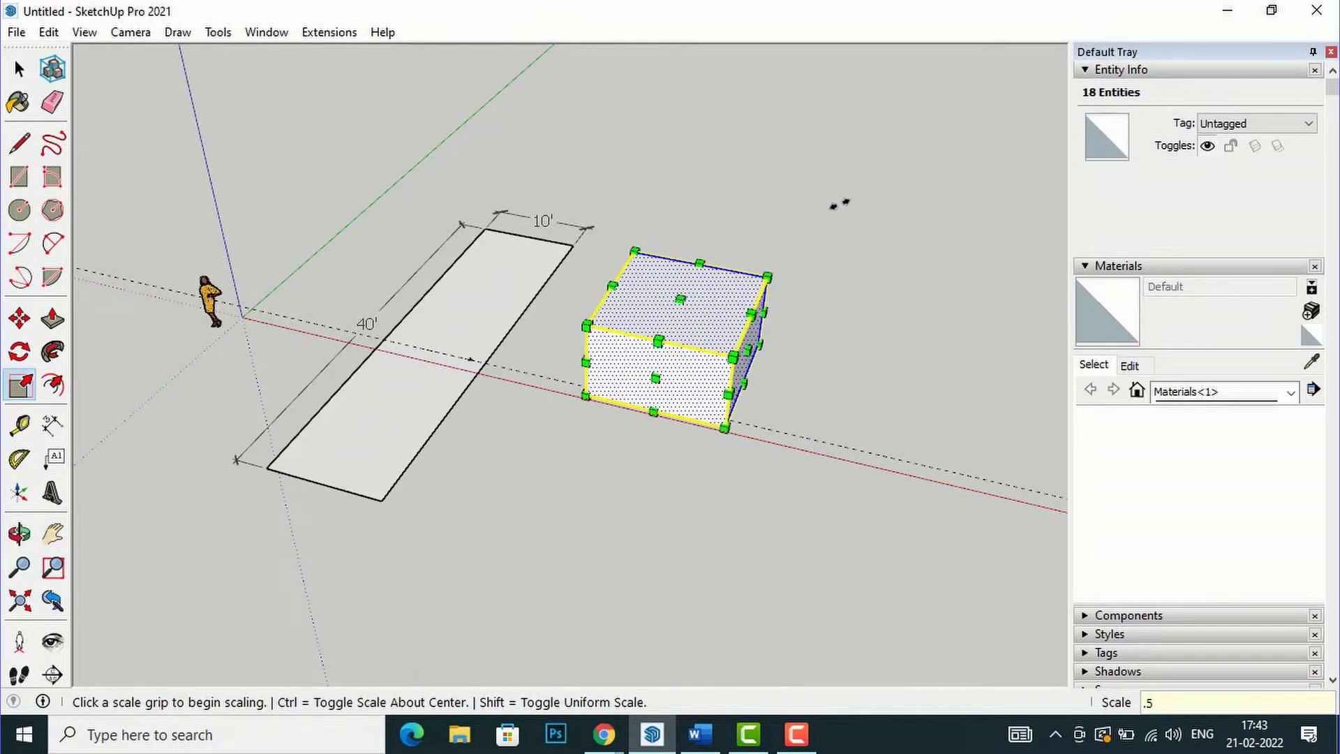
scroll(818, 404, "up", 1)
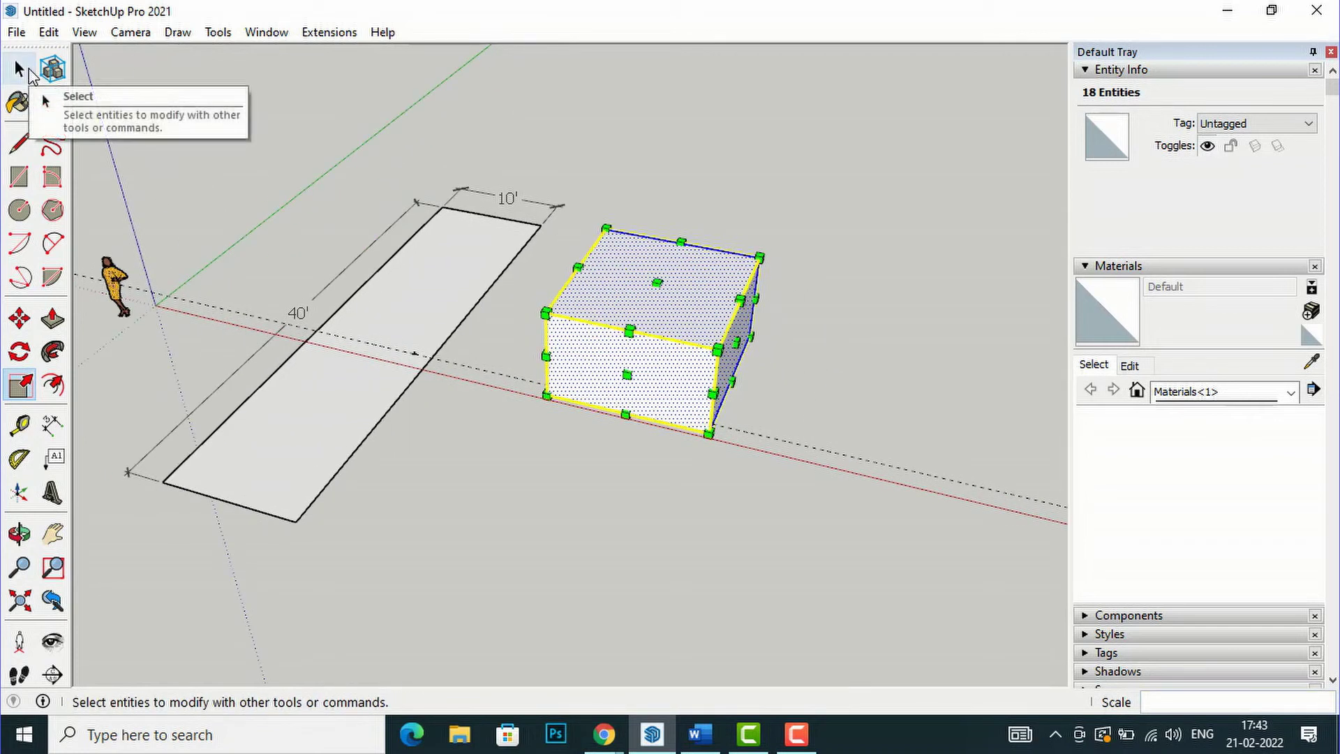
Step: Measure the box's bottom edge and resize the whole model so it becomes 6'
left_click(28, 73)
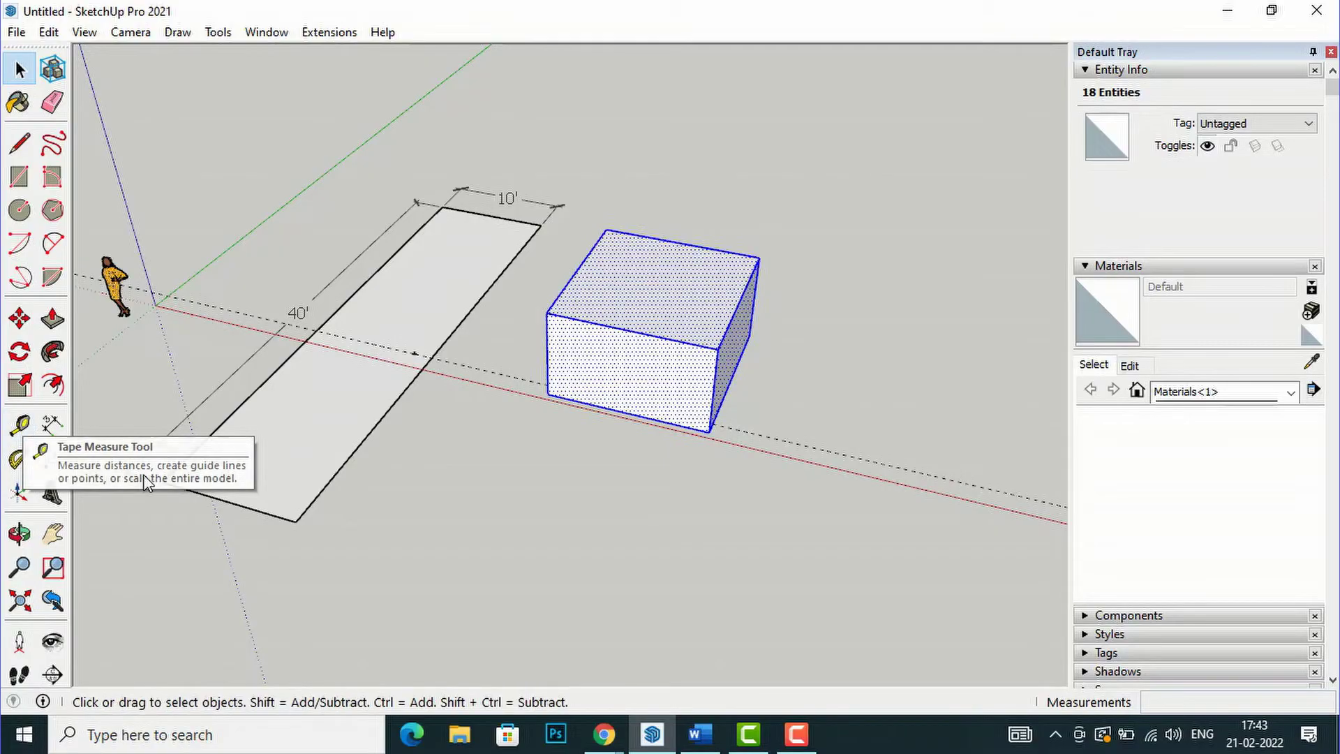
left_click(18, 429)
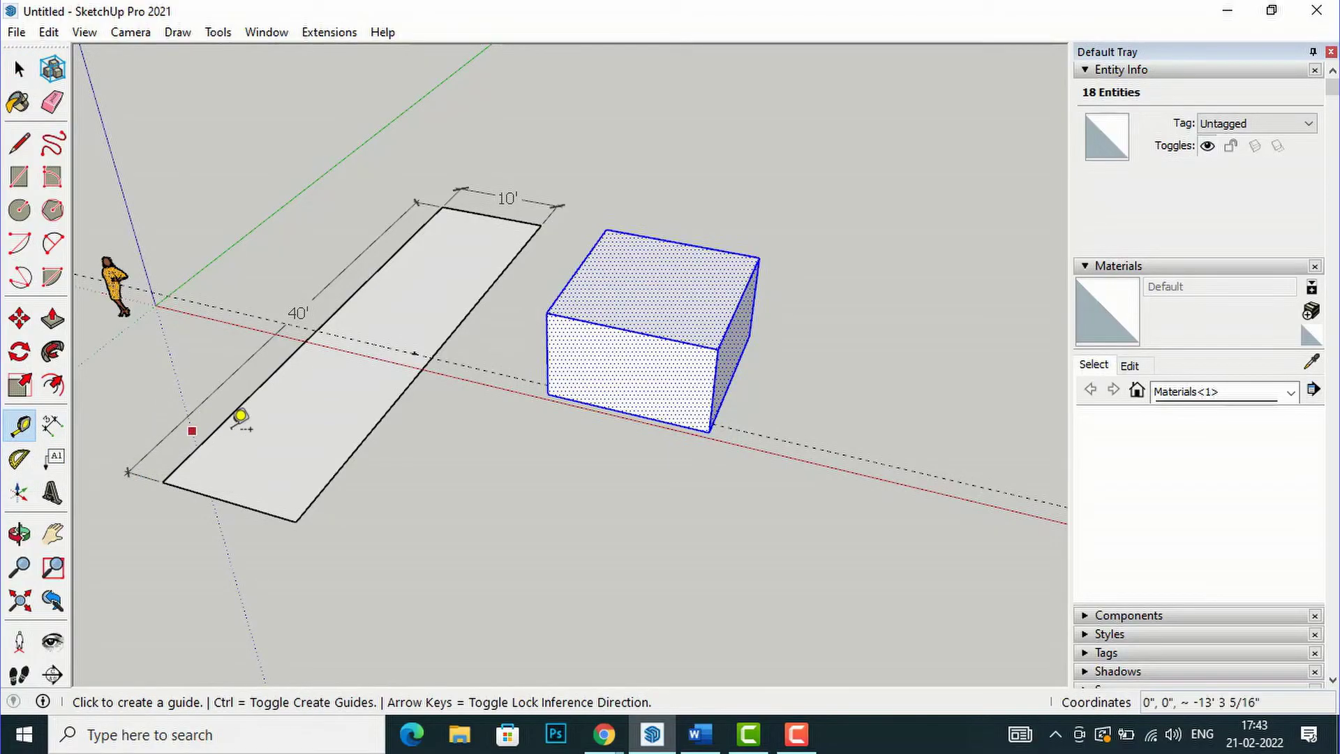
left_click(553, 388)
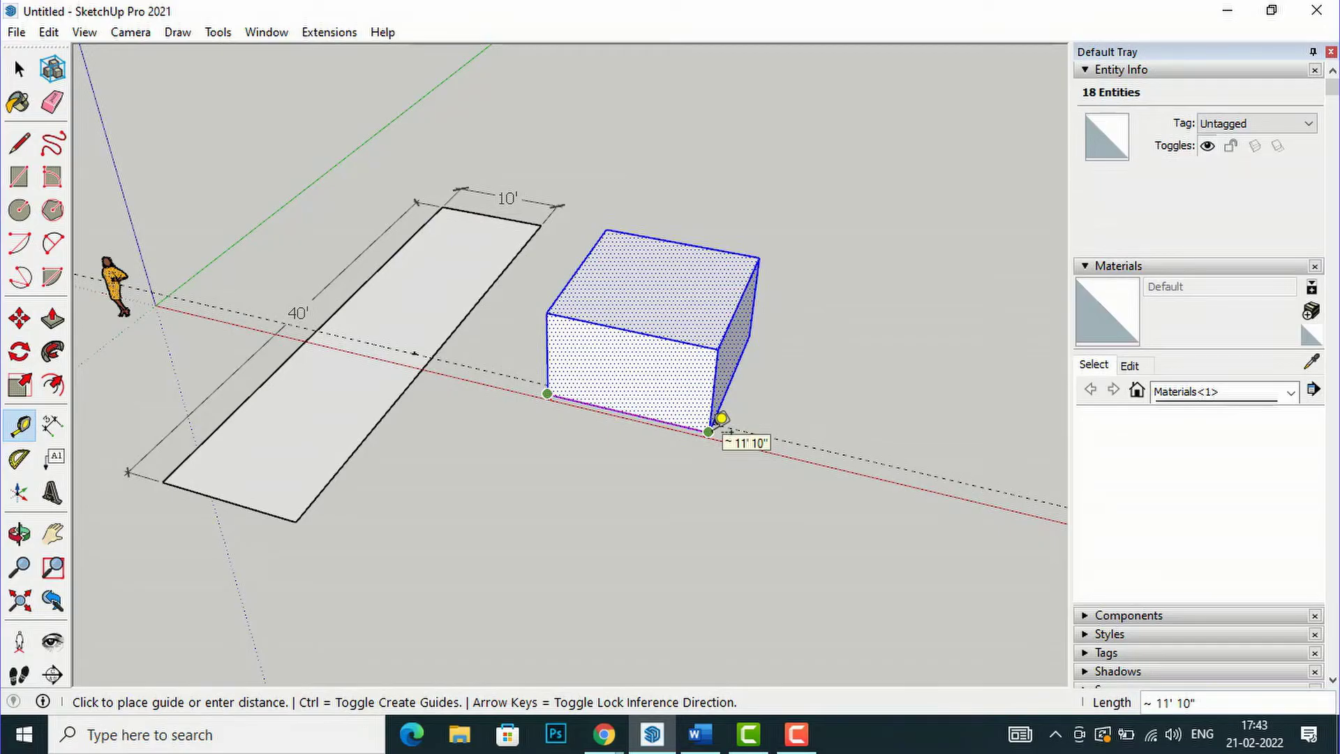
left_click(719, 419)
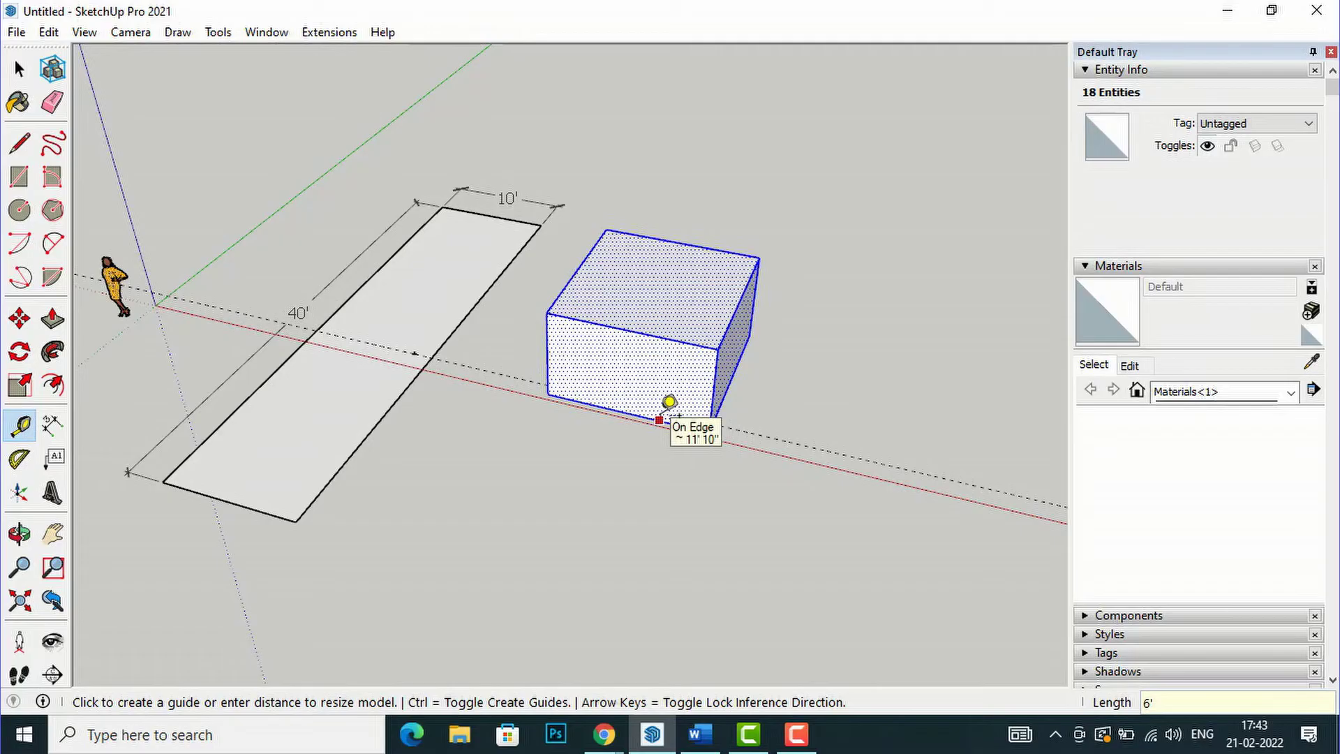
key("Return")
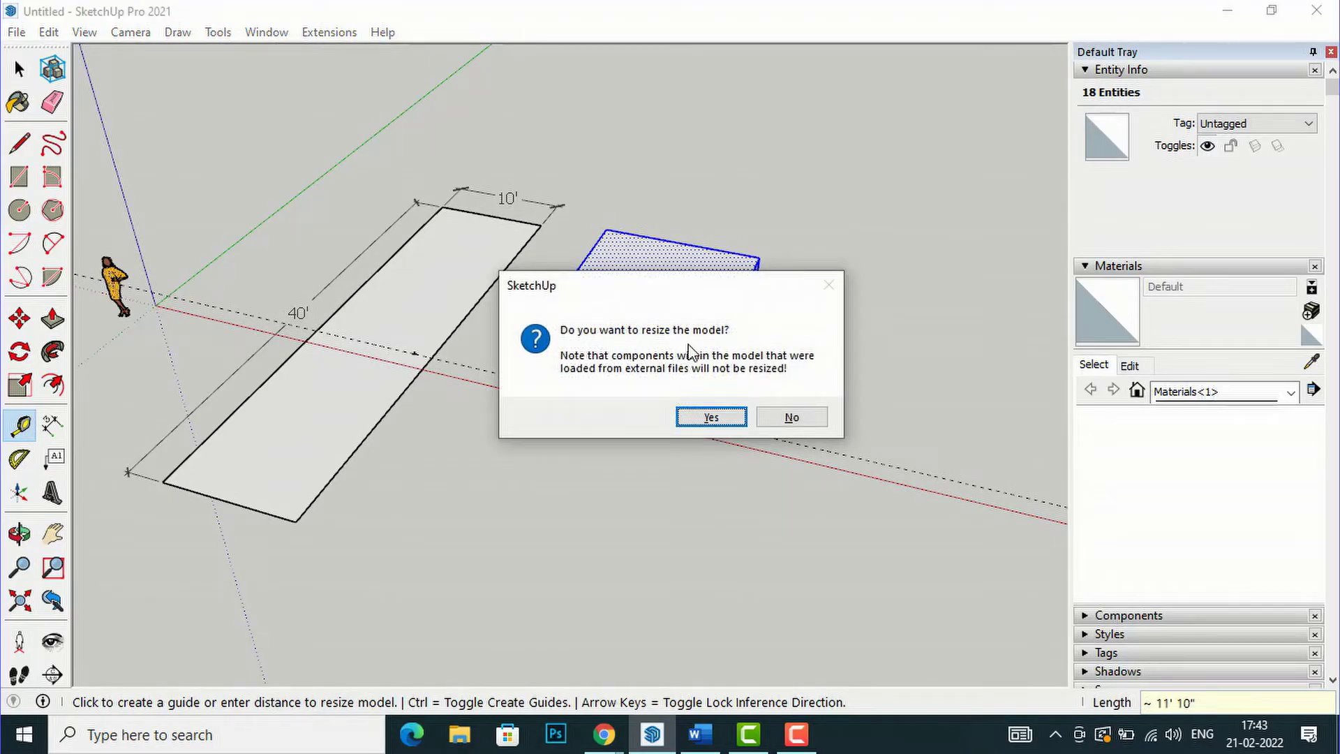
left_click(711, 417)
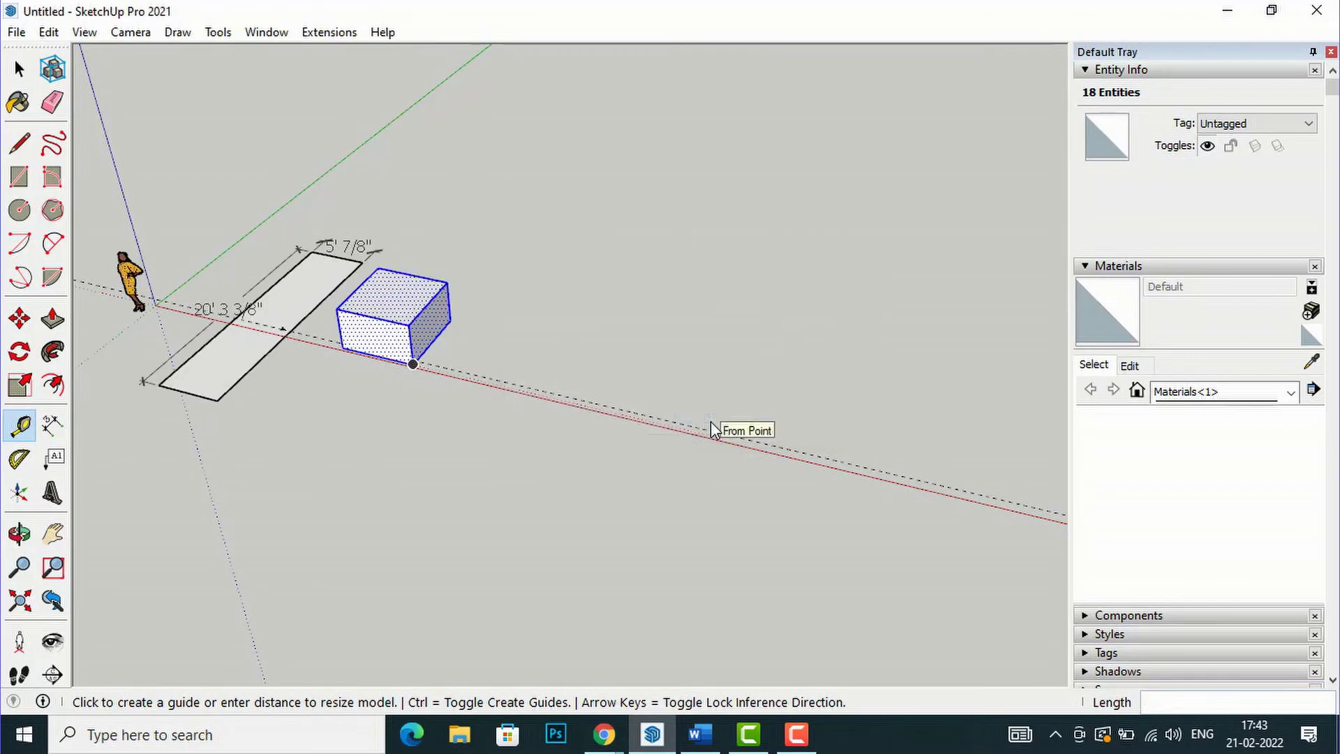
Step: Start another measurement from the box's corner, cancel it and clear the selection
scroll(349, 342, "up", 5)
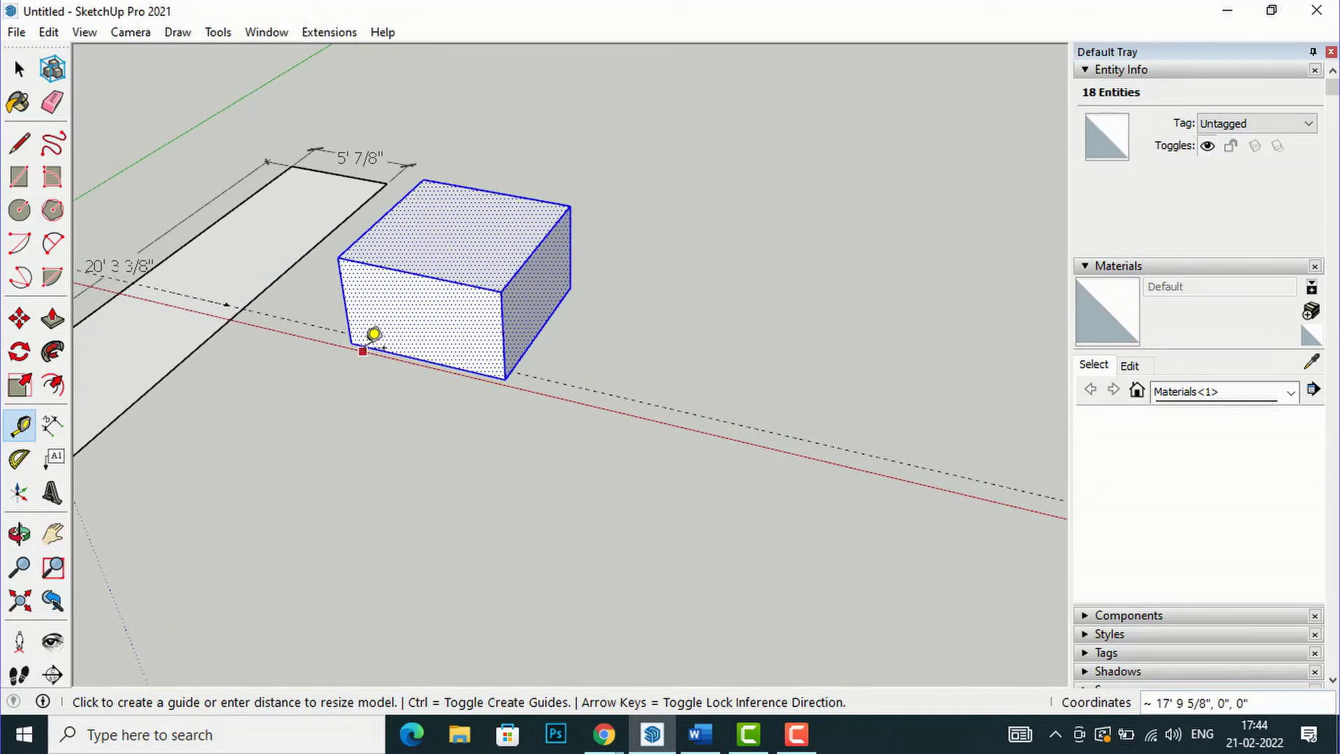
left_click(351, 343)
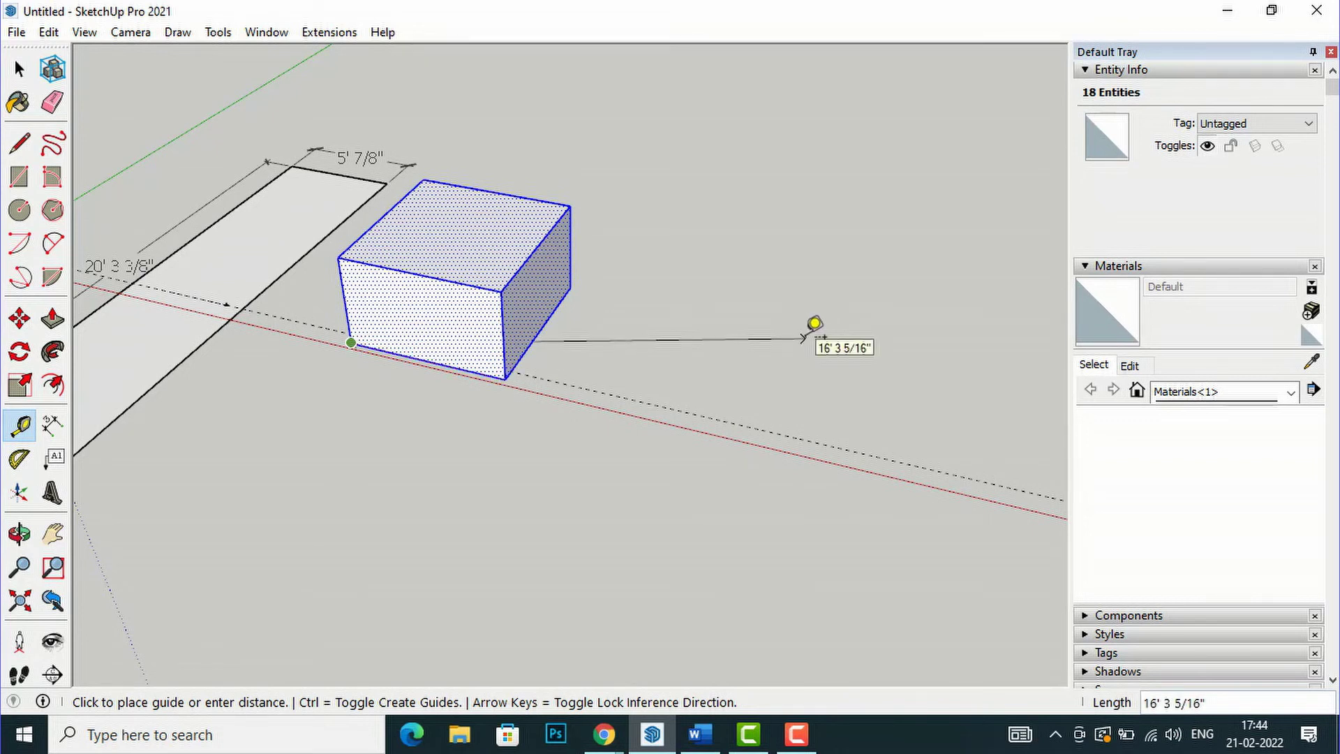
key("Escape")
key("space")
scroll(517, 541, "down", 4)
left_click(517, 542)
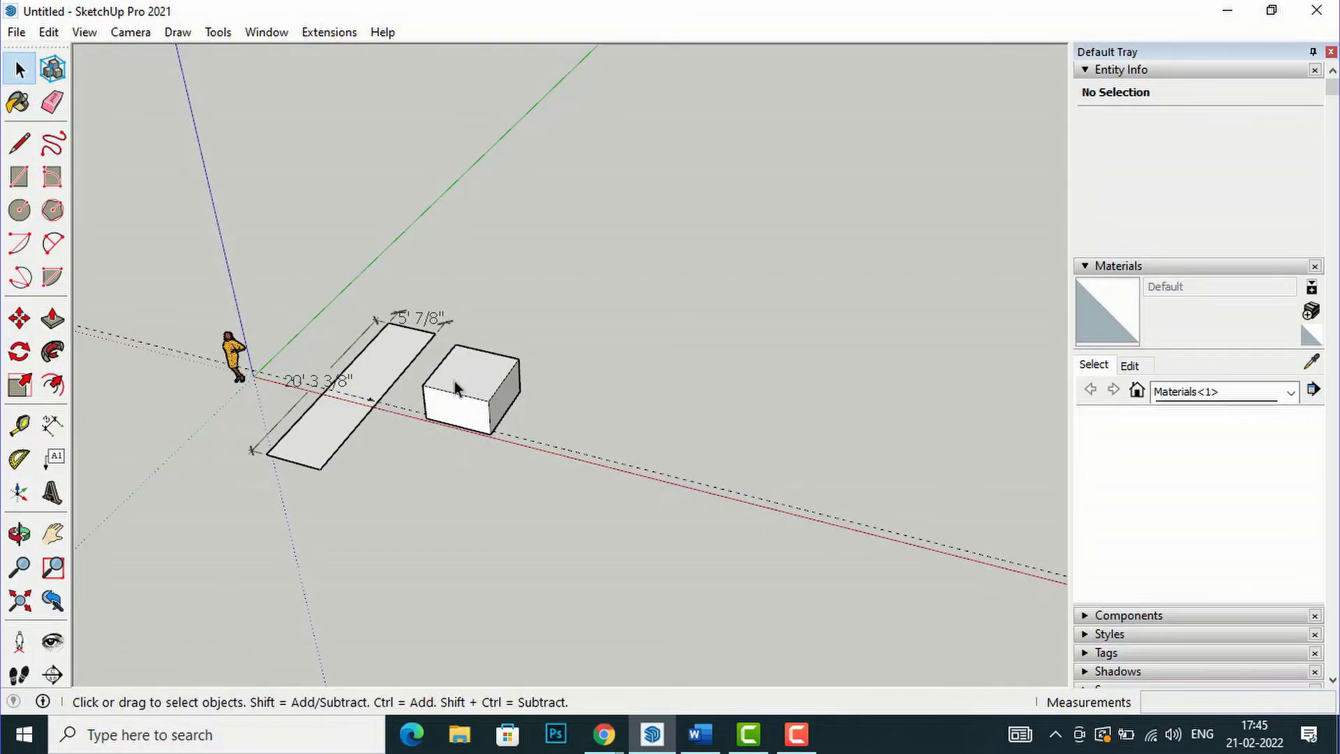
Step: Offset the strip's face outline inward by 9"
scroll(370, 365, "up", 3)
scroll(314, 386, "up", 1)
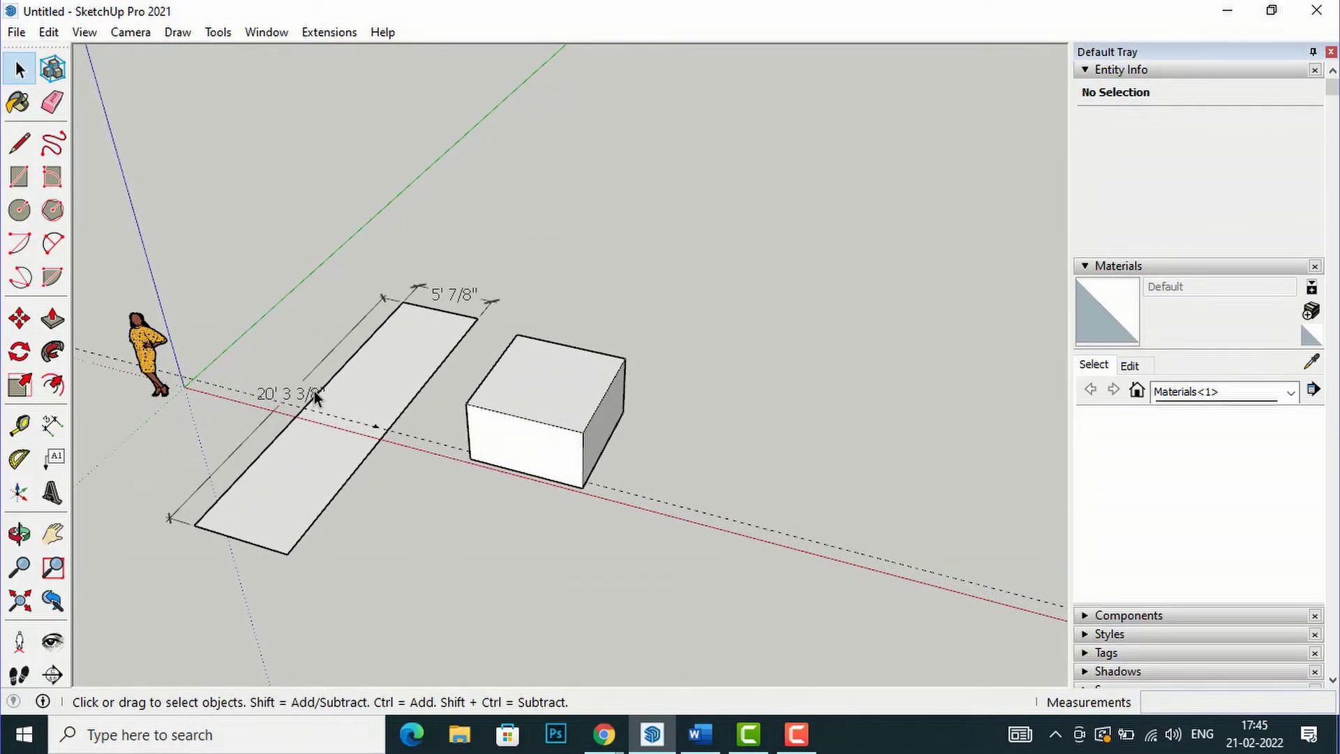
left_click(53, 386)
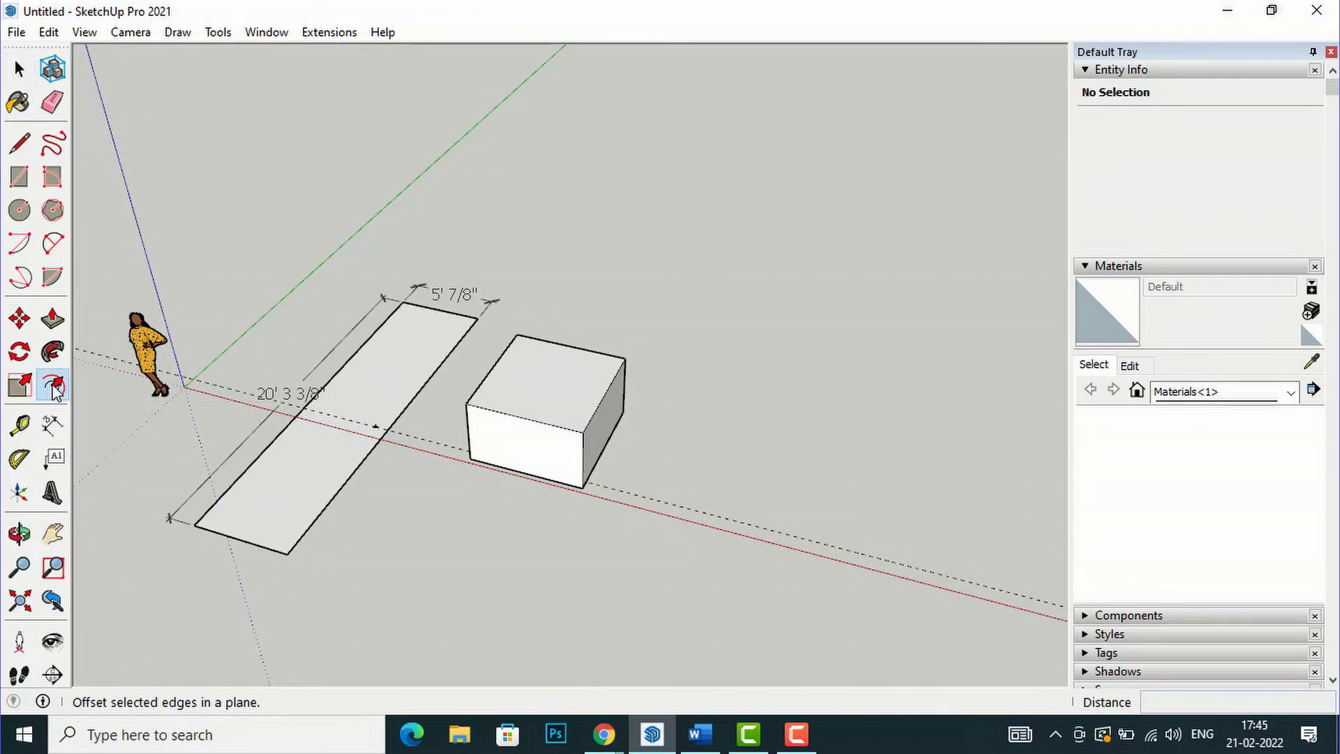
left_click(245, 491)
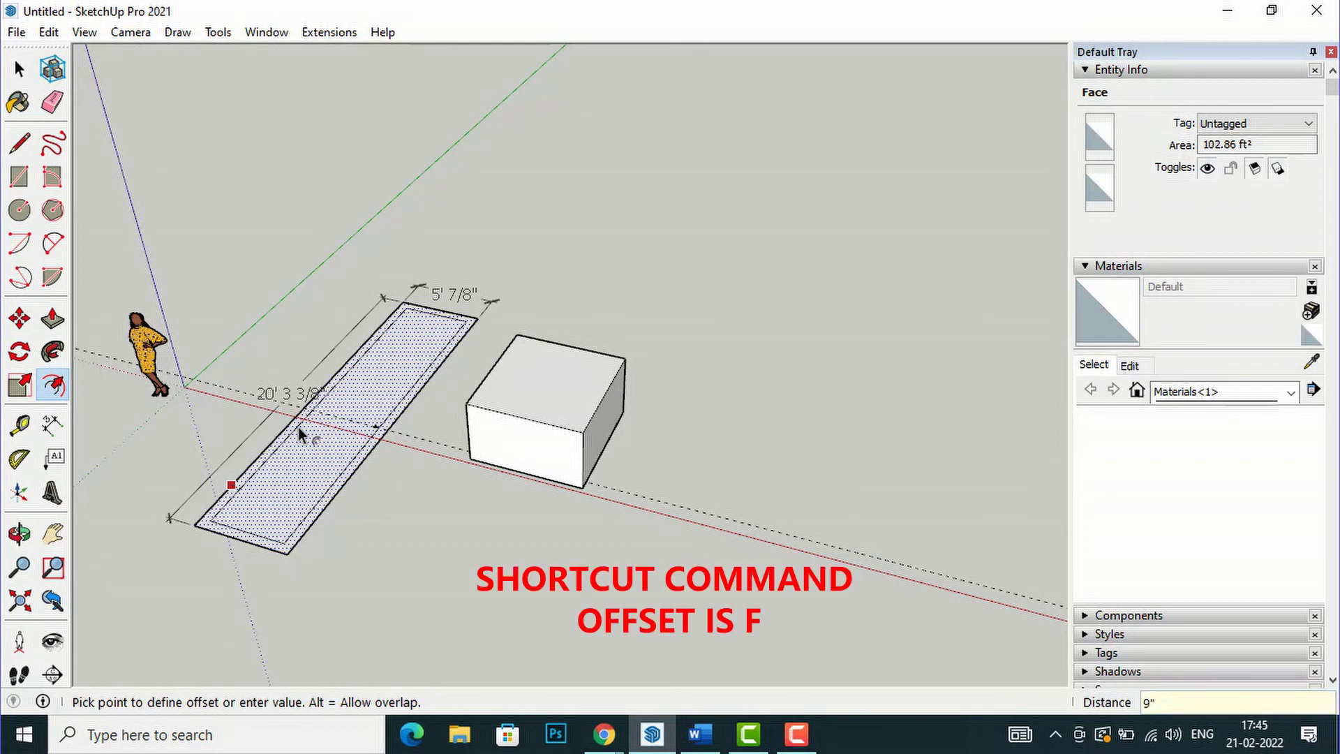
left_click(299, 427)
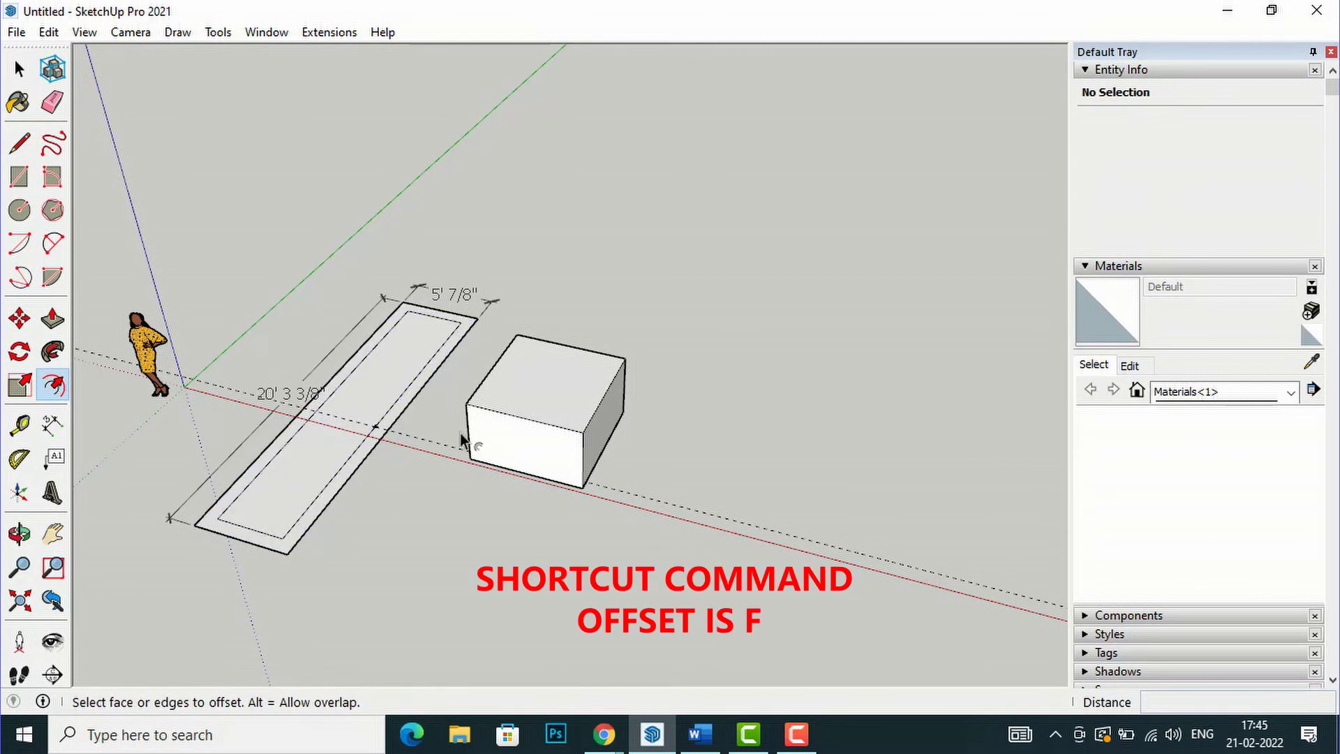
scroll(314, 482, "up", 2)
left_click(314, 484)
key("Escape")
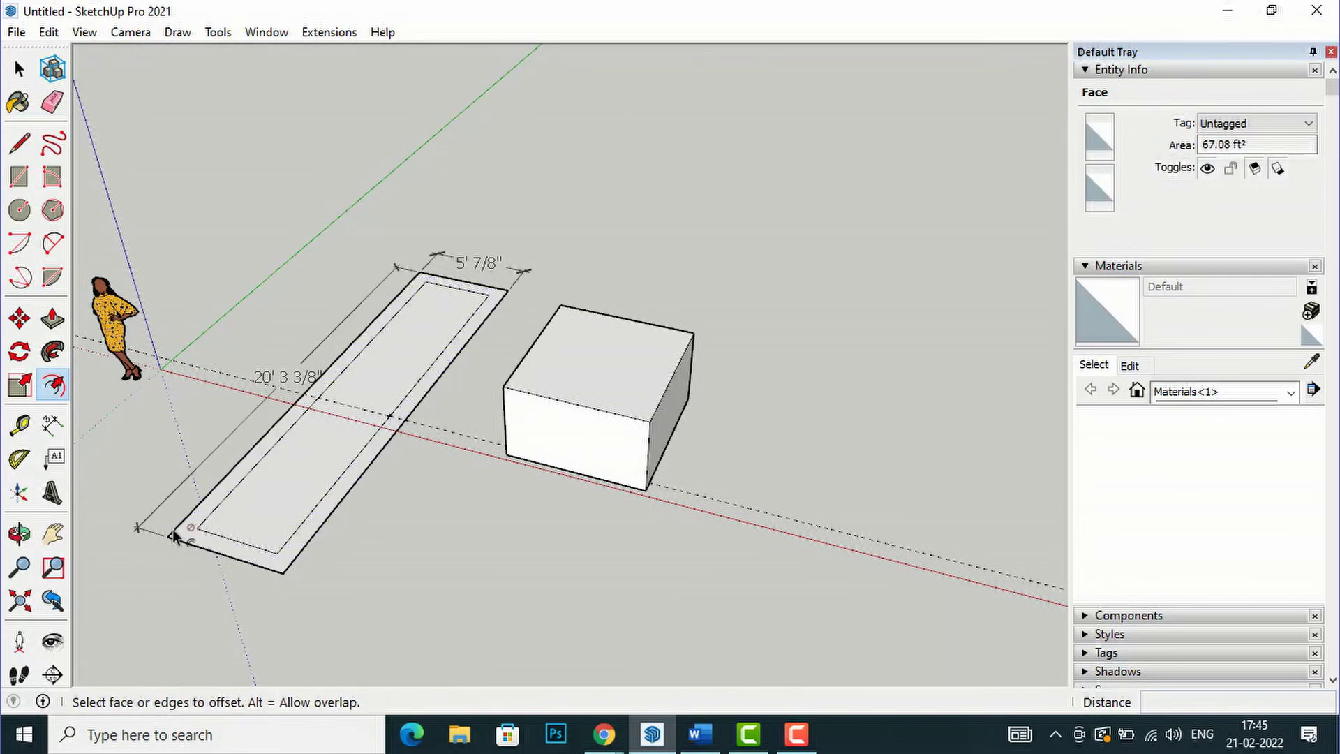
Step: Push/Pull the outer ring up 2' 10 1/2" to form the trough walls
left_click(54, 322)
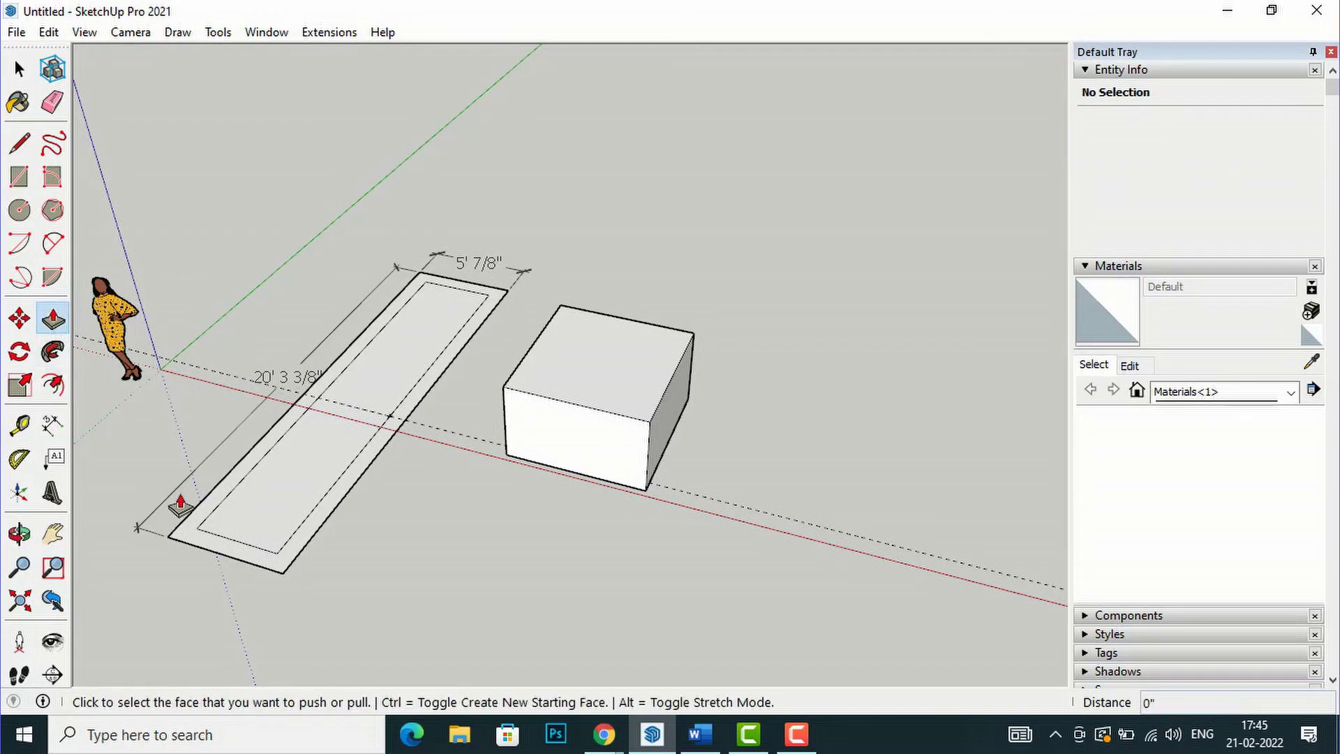
left_click(194, 536)
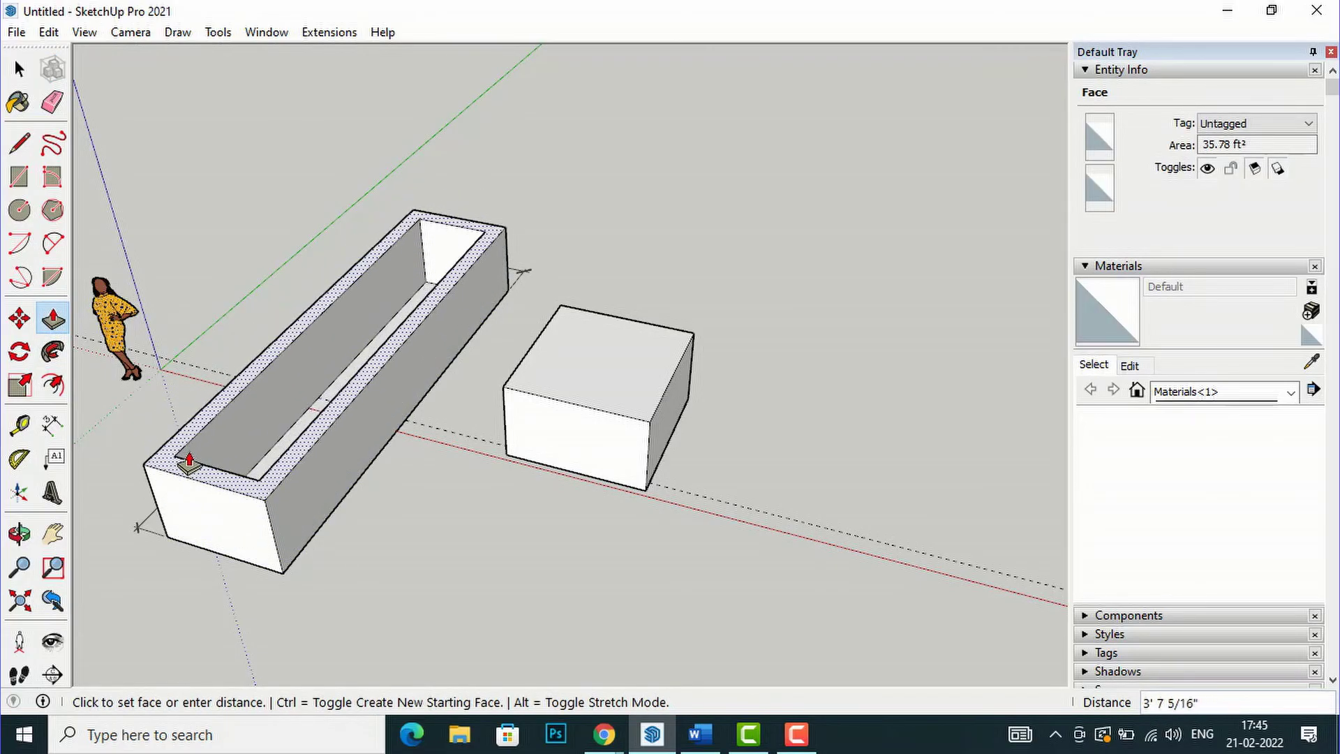
left_click(196, 469)
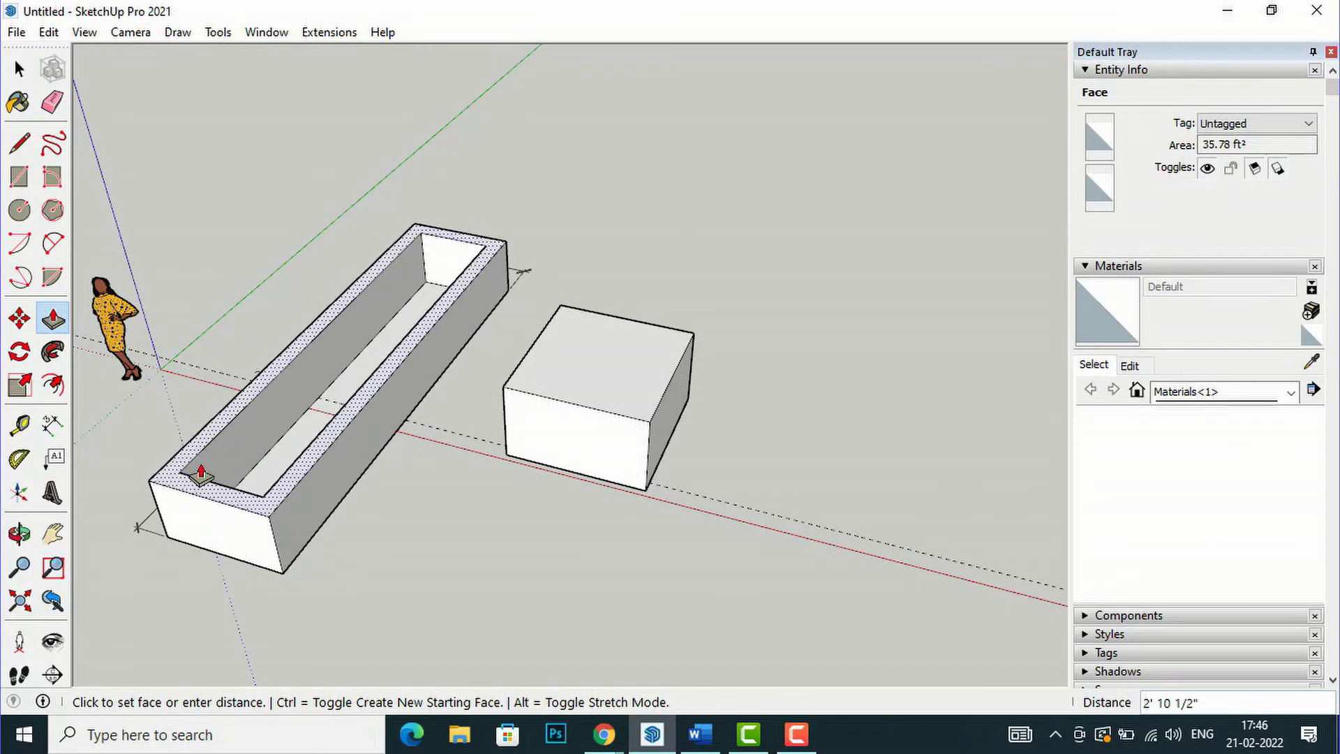
left_click(31, 71)
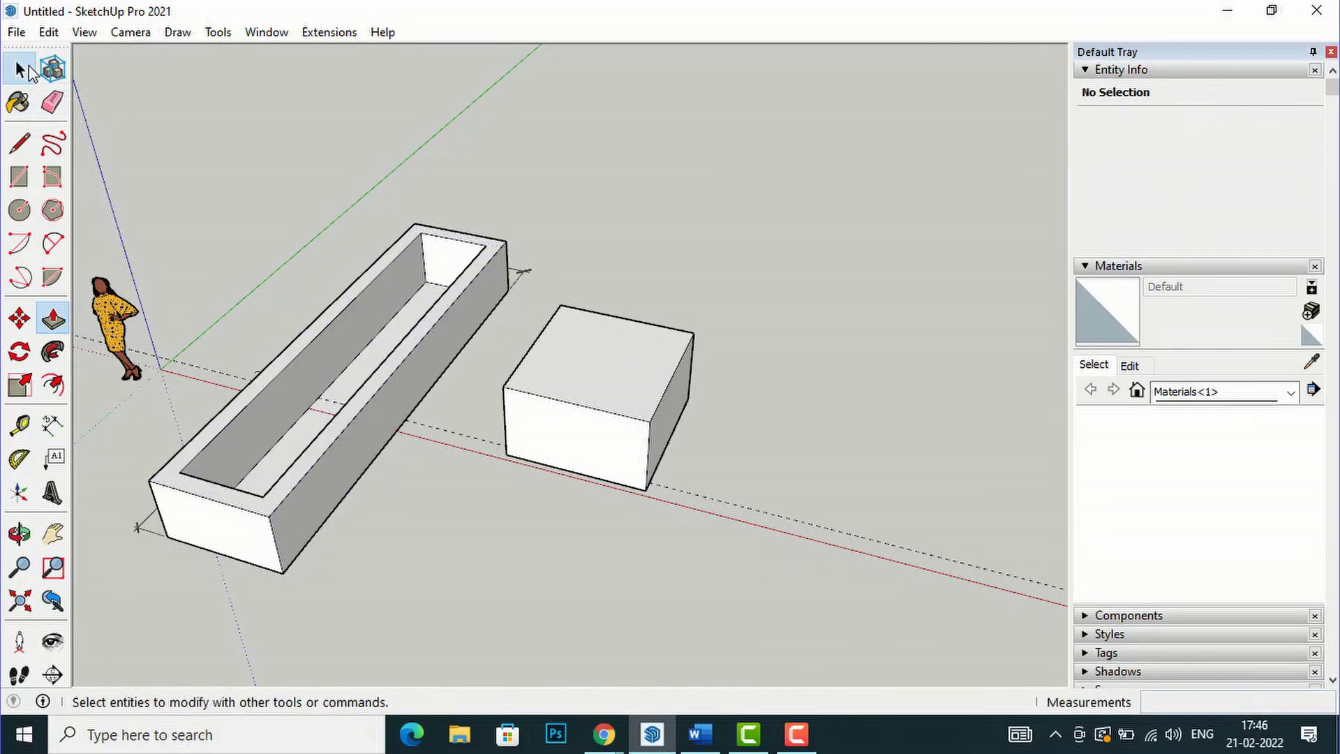
Step: Explode the box component via its context menu and verify its top face is editable
left_click(54, 385)
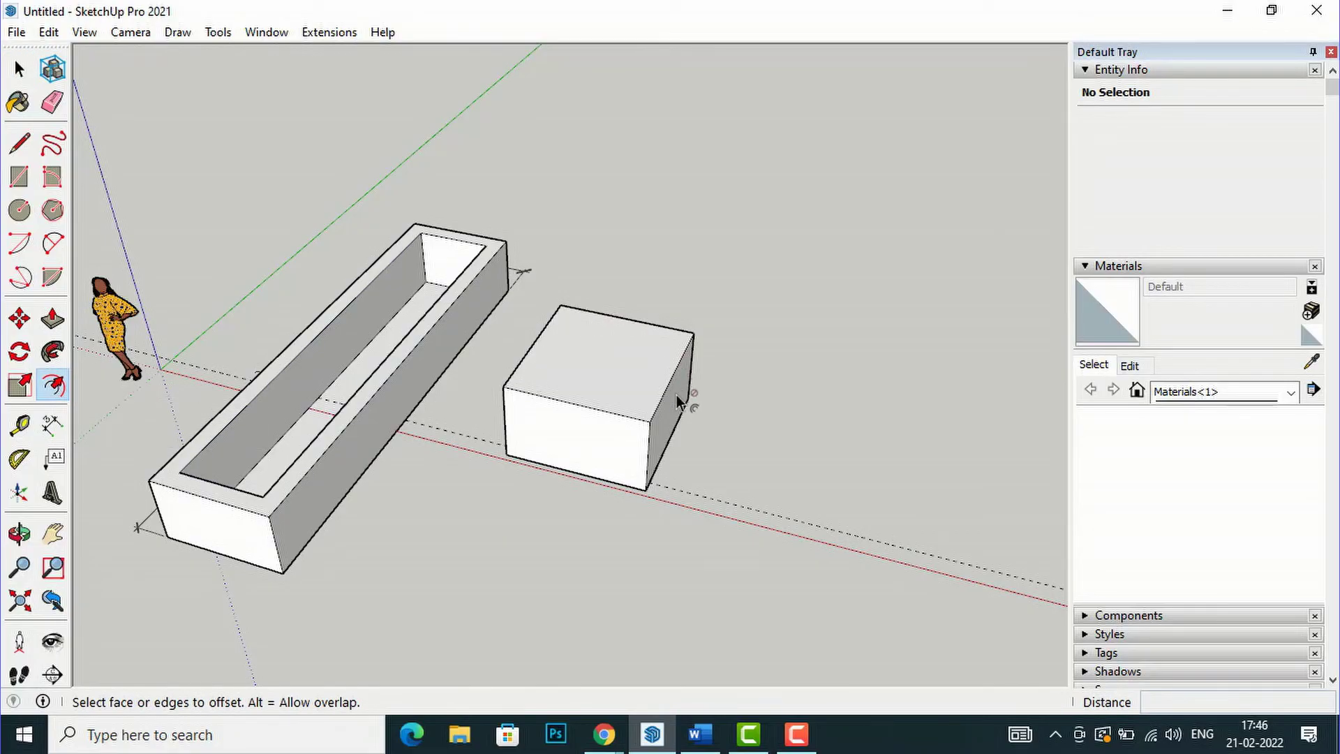
key("space")
left_click(643, 354)
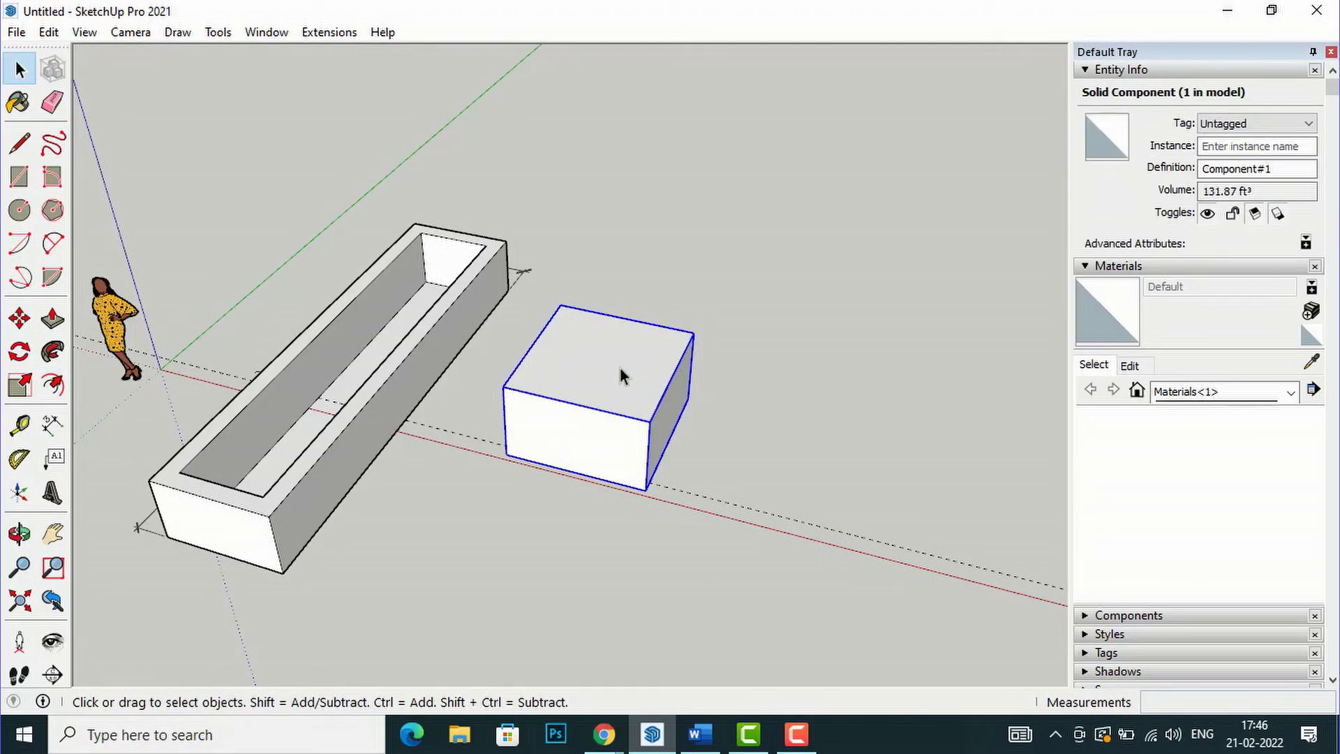
right_click(621, 369)
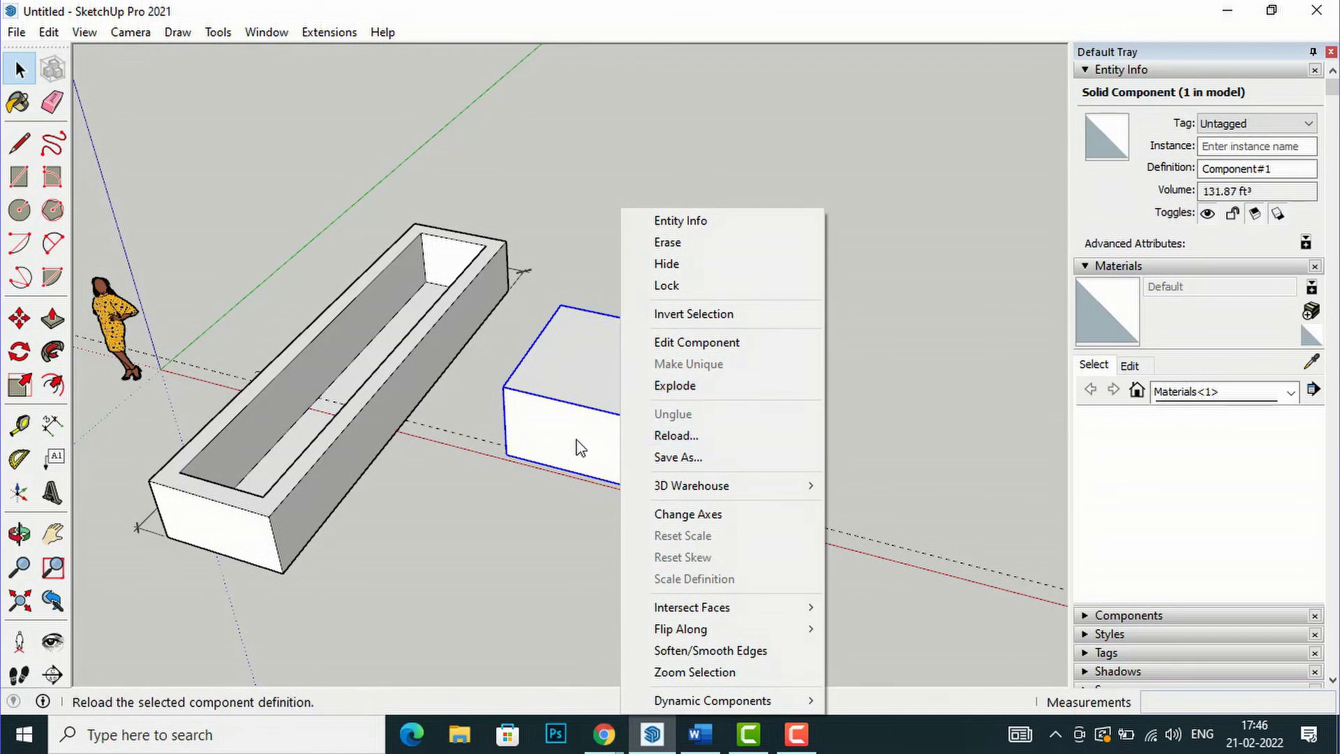
left_click(652, 386)
left_click(53, 318)
left_click(574, 358)
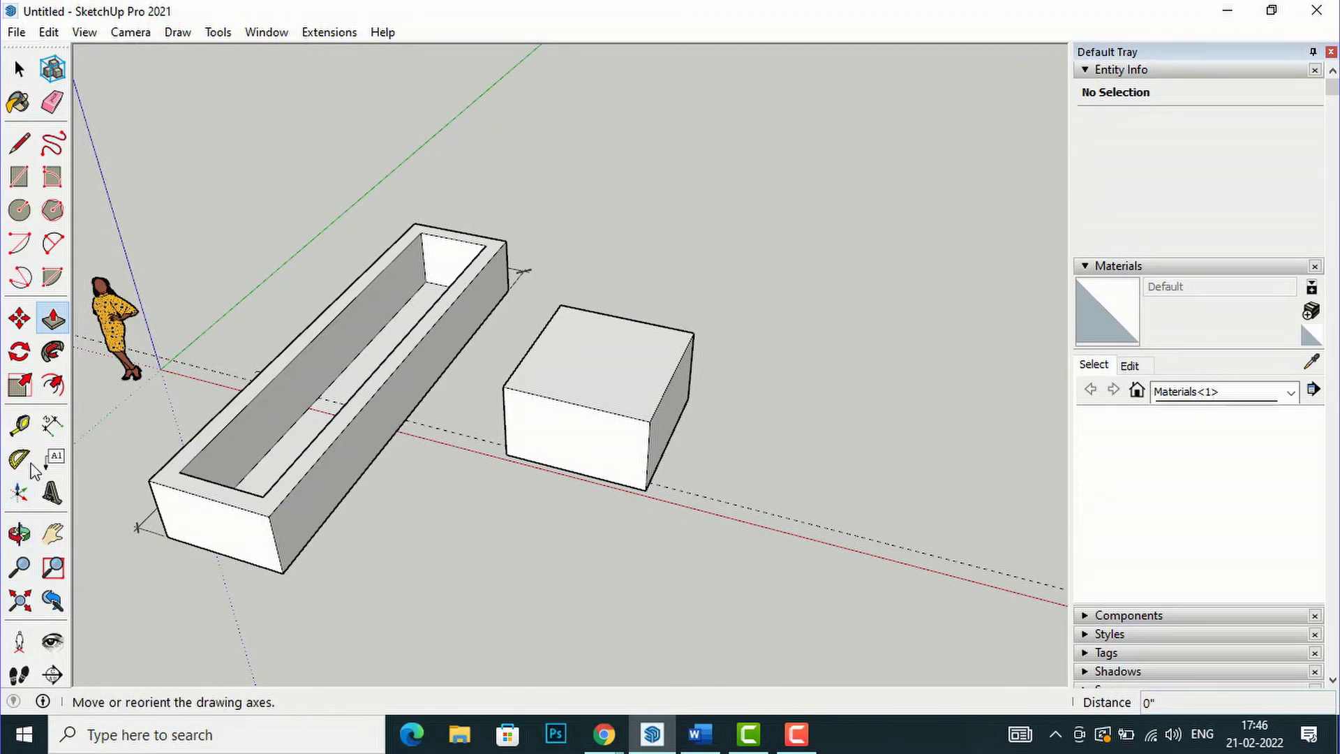
Step: Offset the box's top face 9" inward to create an inner outline
left_click(53, 385)
left_click(575, 367)
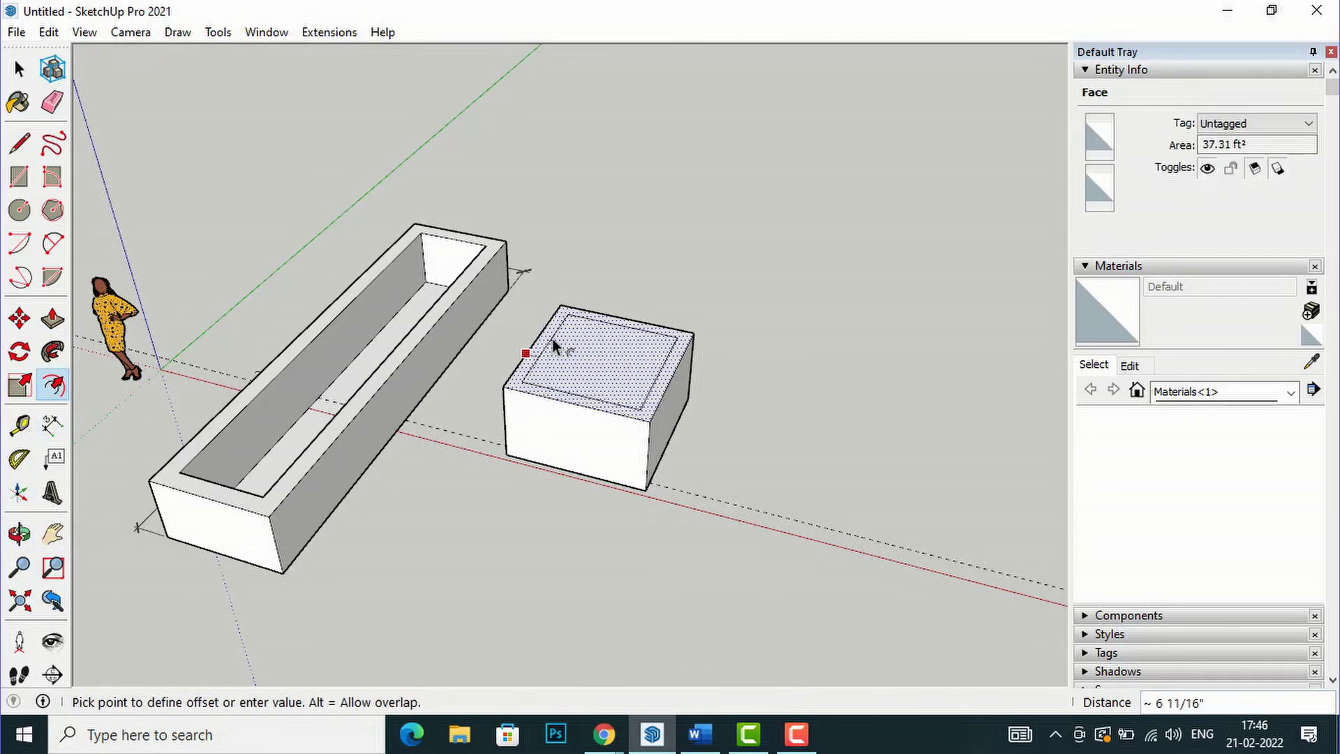
type("9")
key("Return")
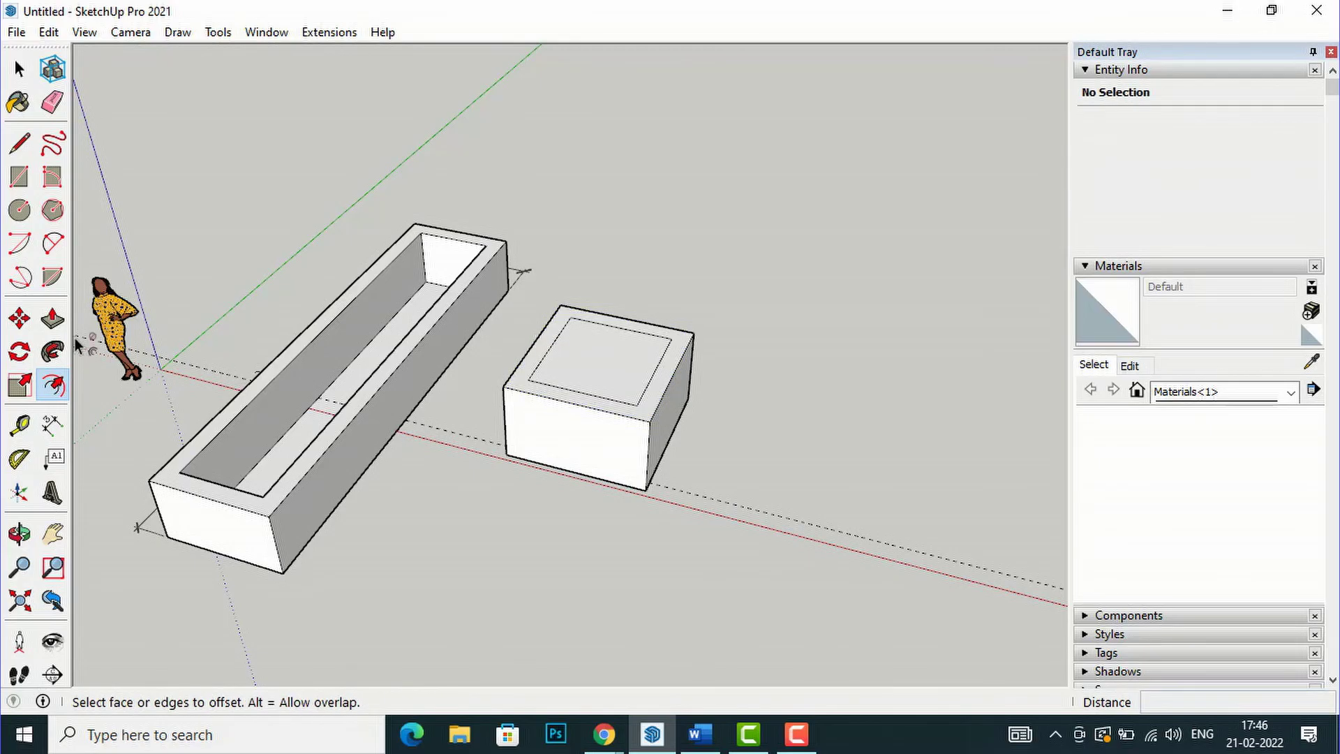
Step: Push/Pull the 9" outer ring on the box top upward into walls around the opening
left_click(52, 319)
left_click(527, 382)
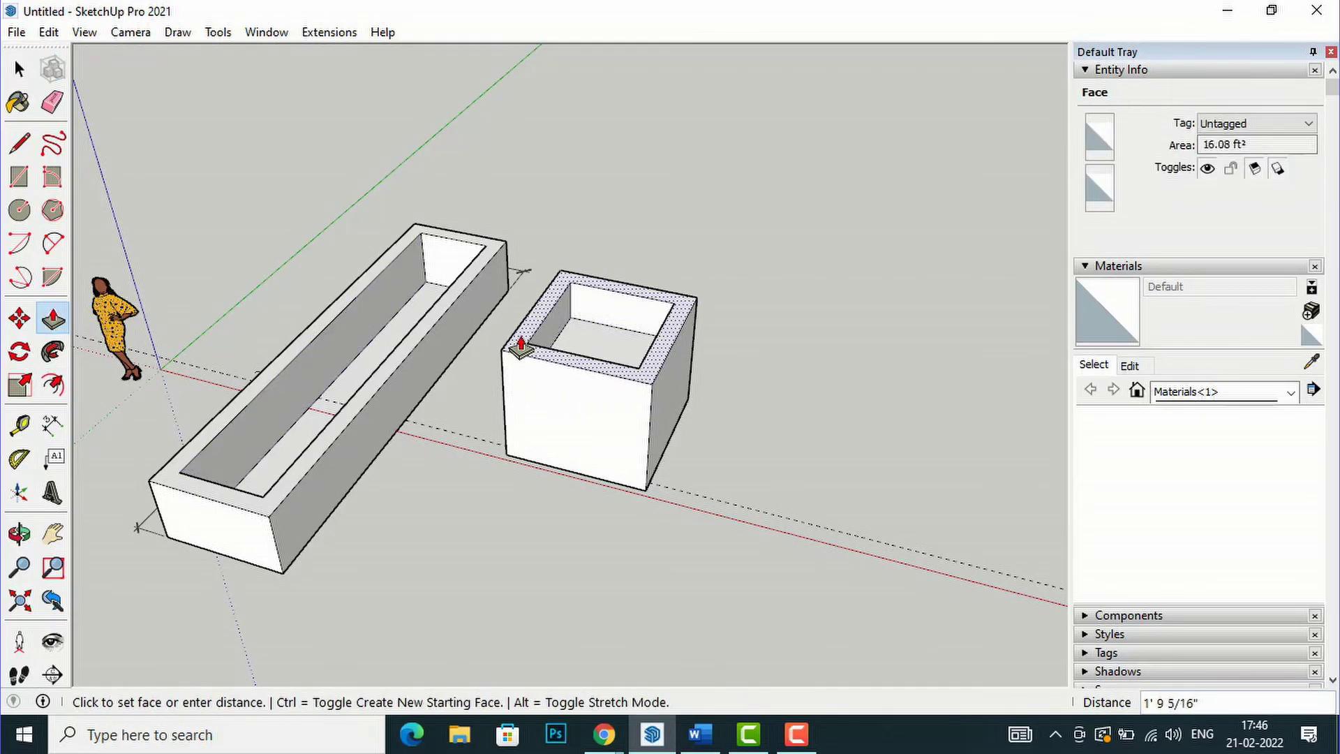
left_click(526, 355)
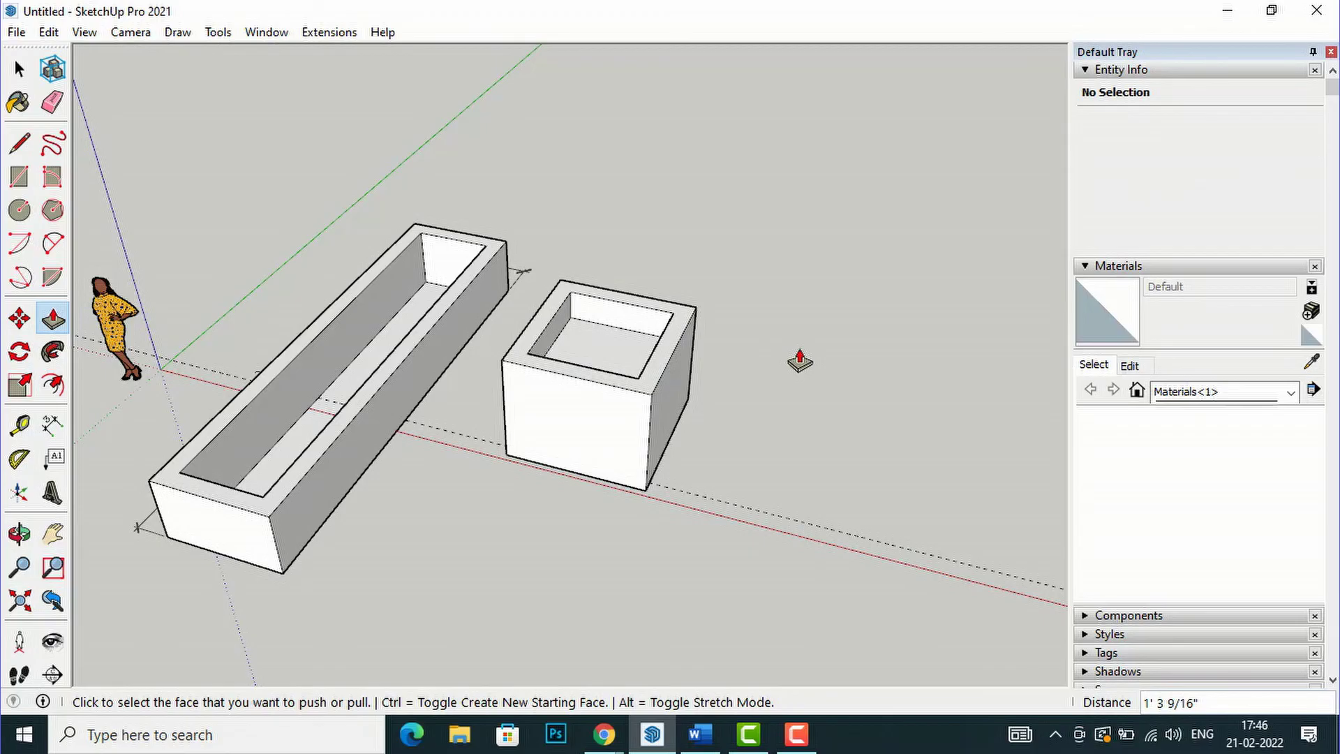
left_click(53, 383)
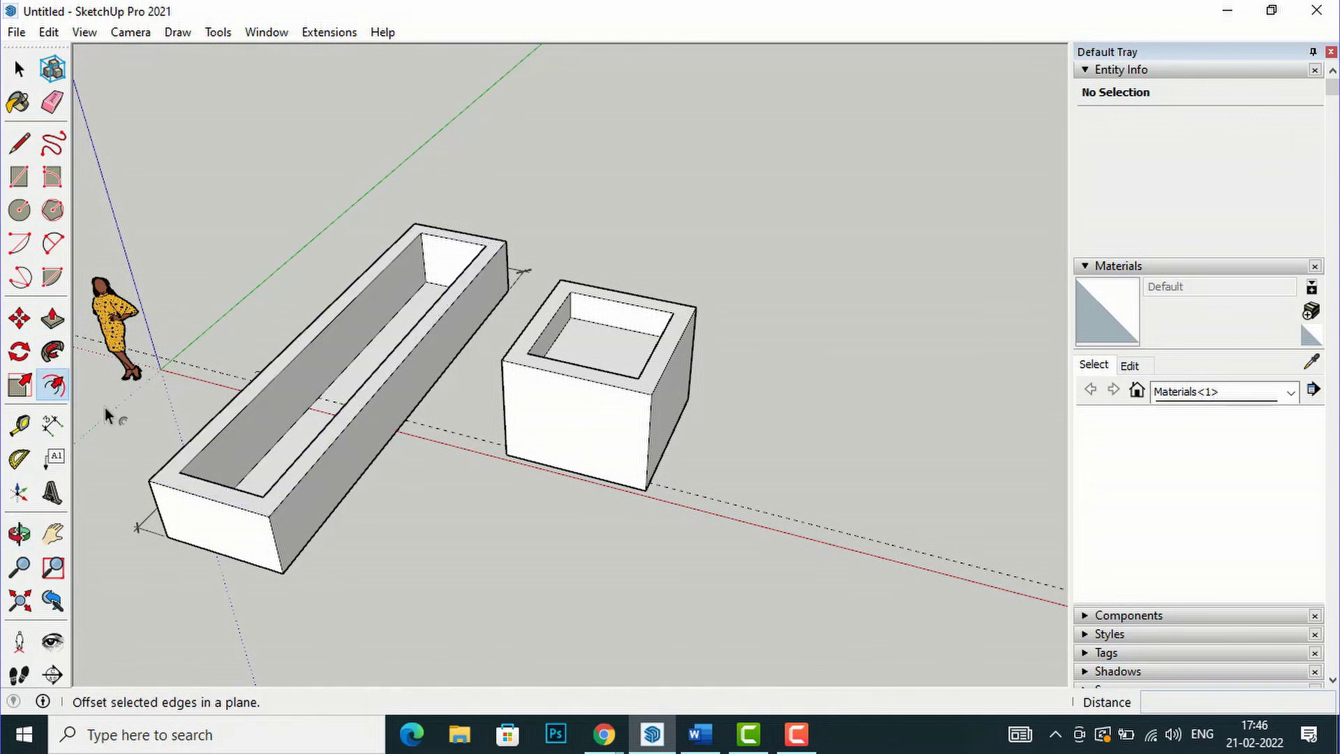